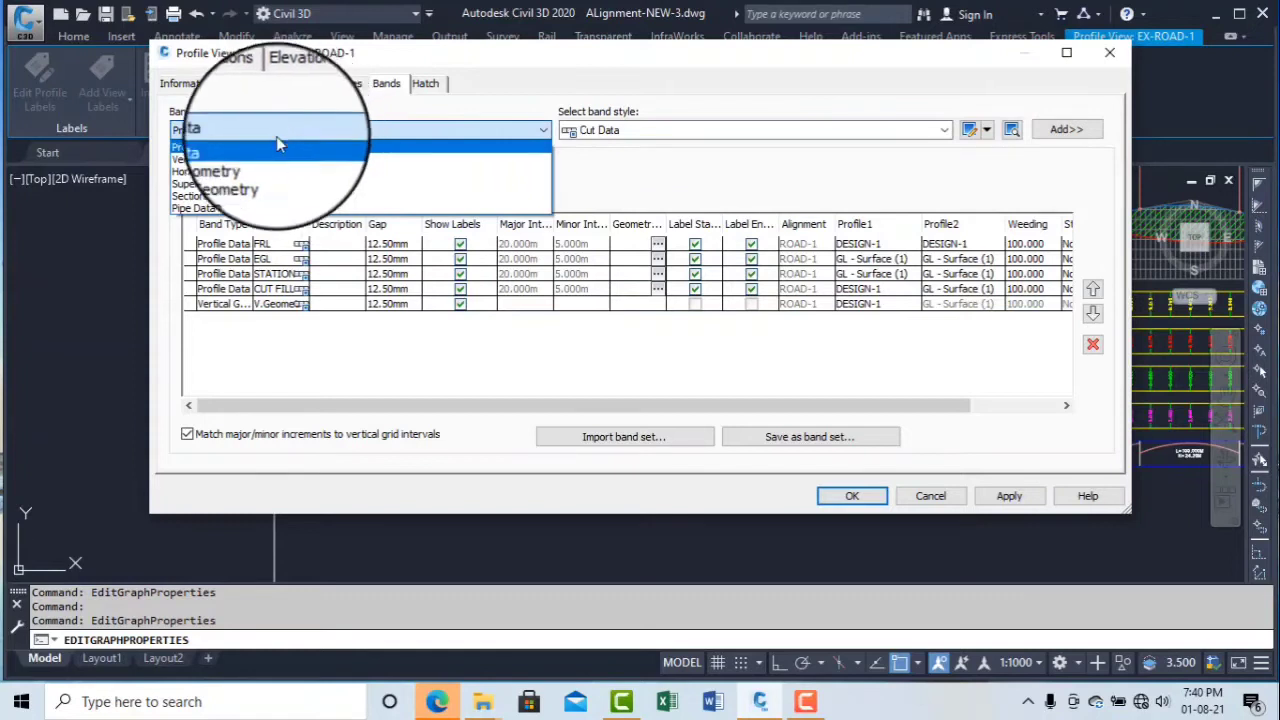
- Choose the Horizontal Geometry band type with the Geometry style and open that style for editing
{"action": "left_click", "coordinate": [221, 172]}
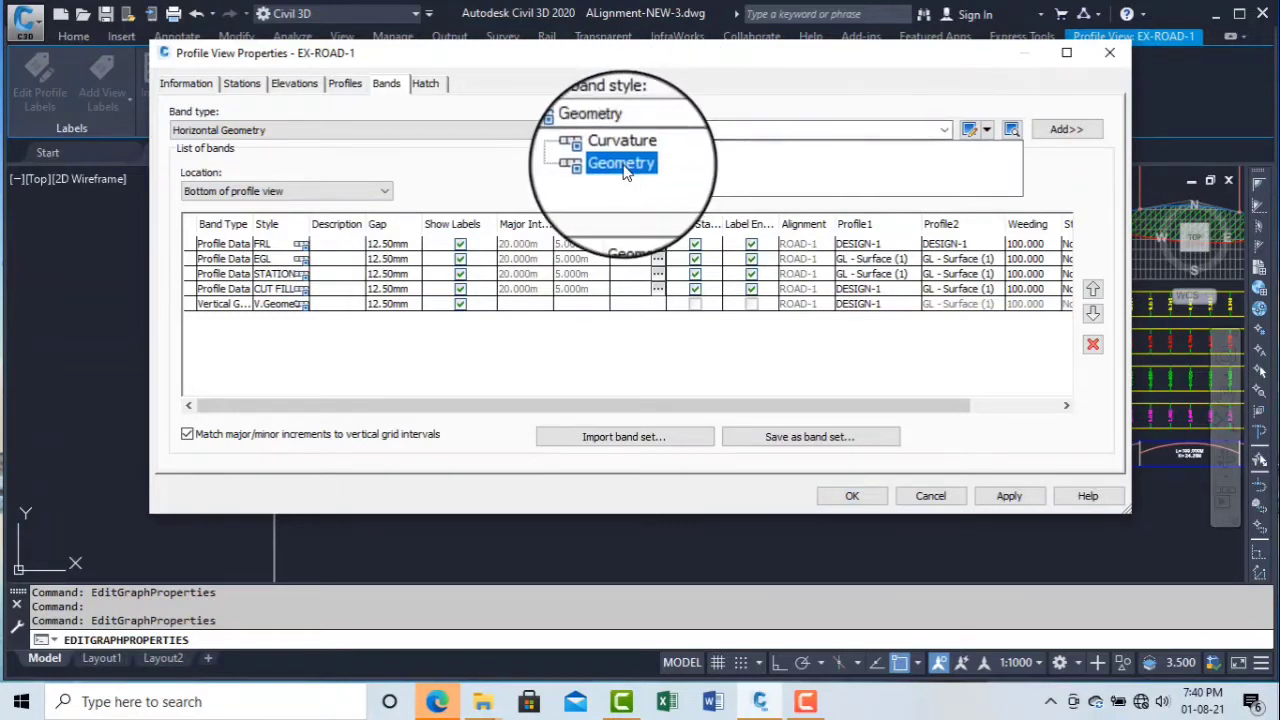
{"action": "left_click", "coordinate": [624, 172]}
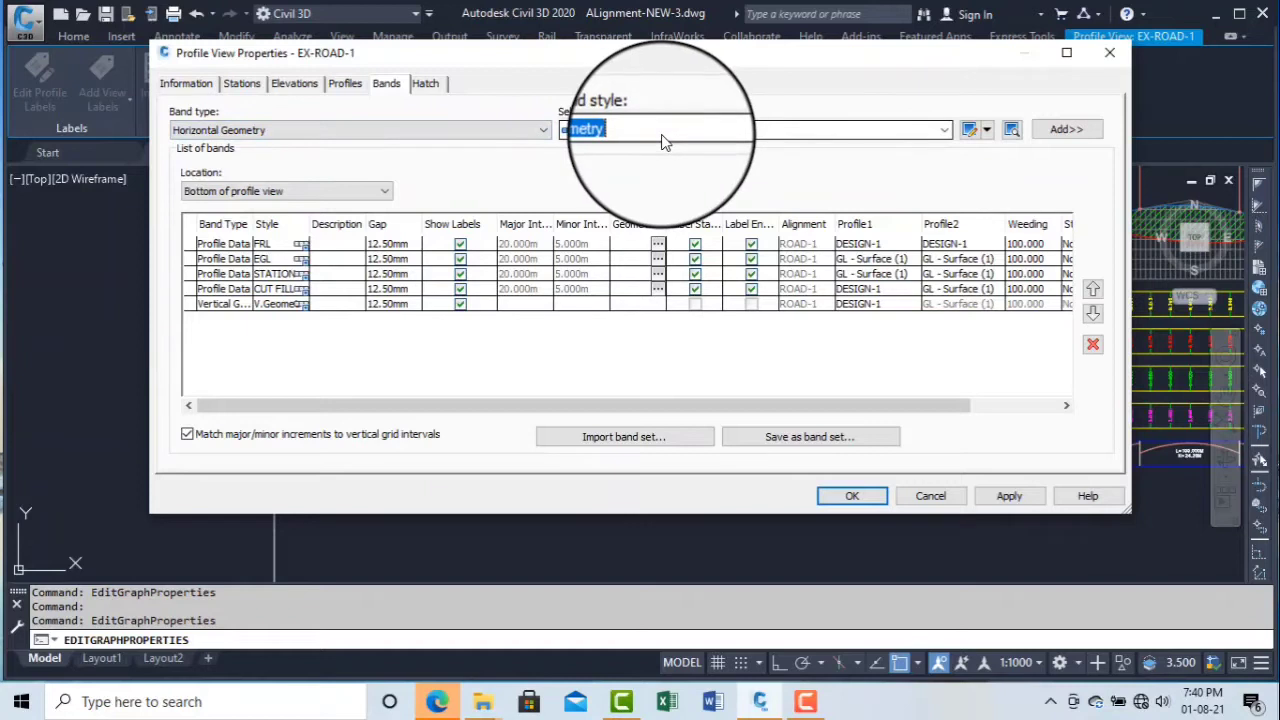
{"action": "left_click", "coordinate": [970, 131]}
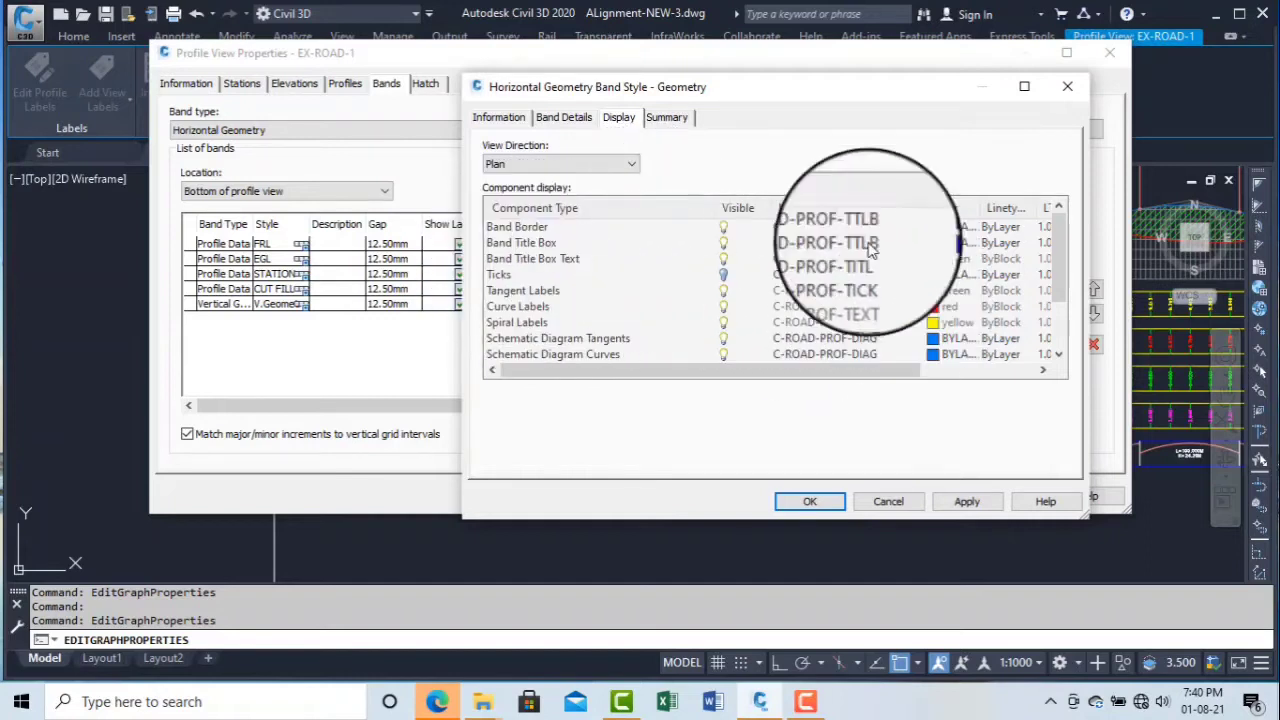
- Rename the band style H-Geometry and copy the new name
{"action": "left_click", "coordinate": [498, 117]}
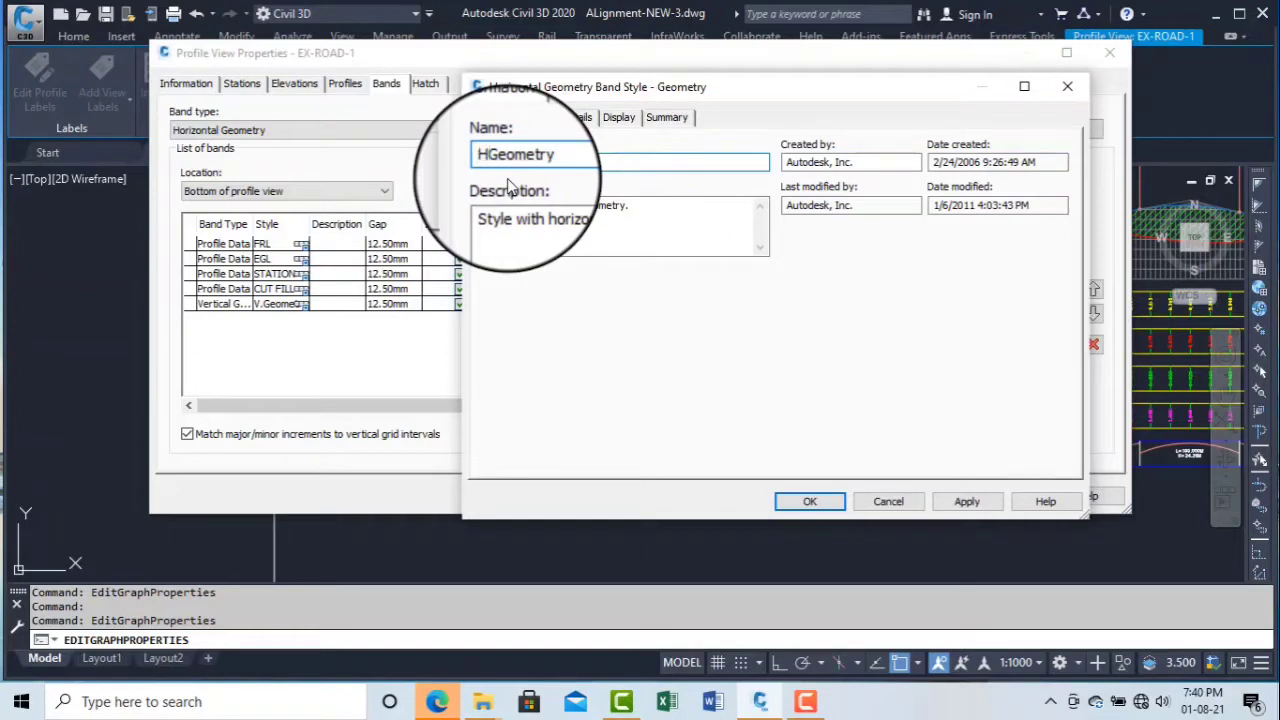
{"action": "left_click_drag", "start_coordinate": [560, 162], "coordinate": [478, 162]}
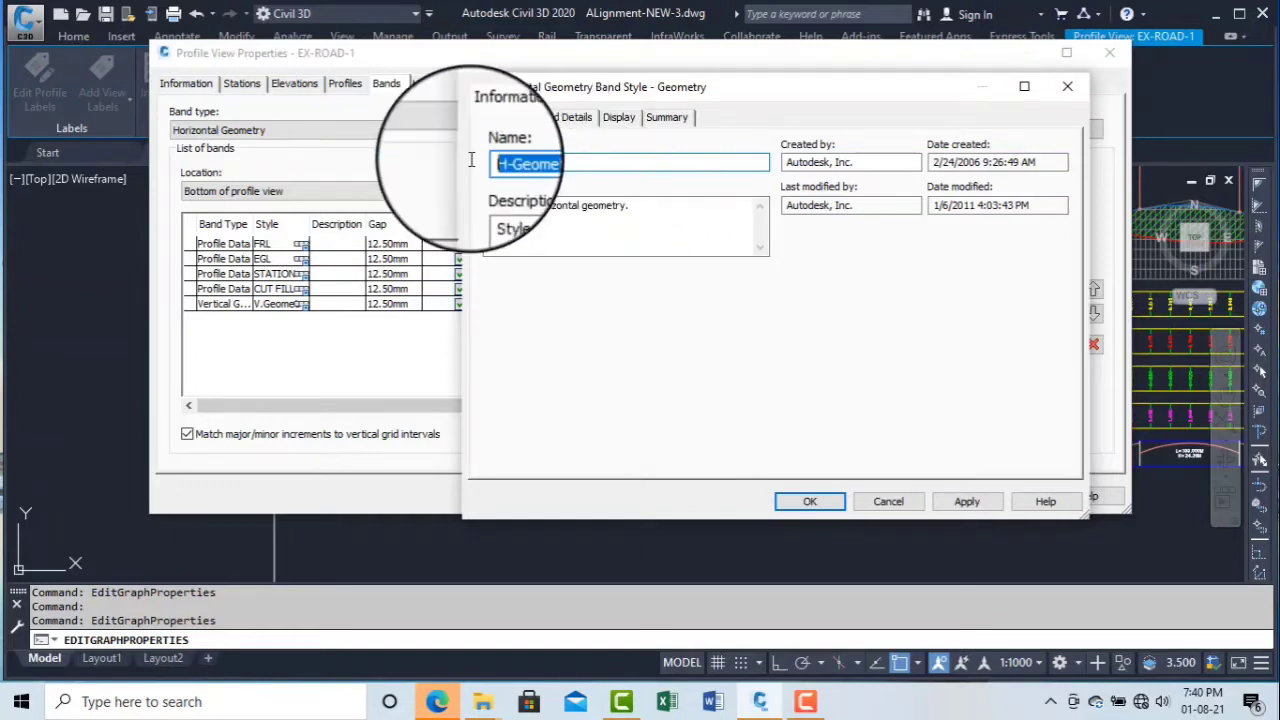
{"action": "right_click", "coordinate": [490, 163]}
{"action": "left_click", "coordinate": [535, 218]}
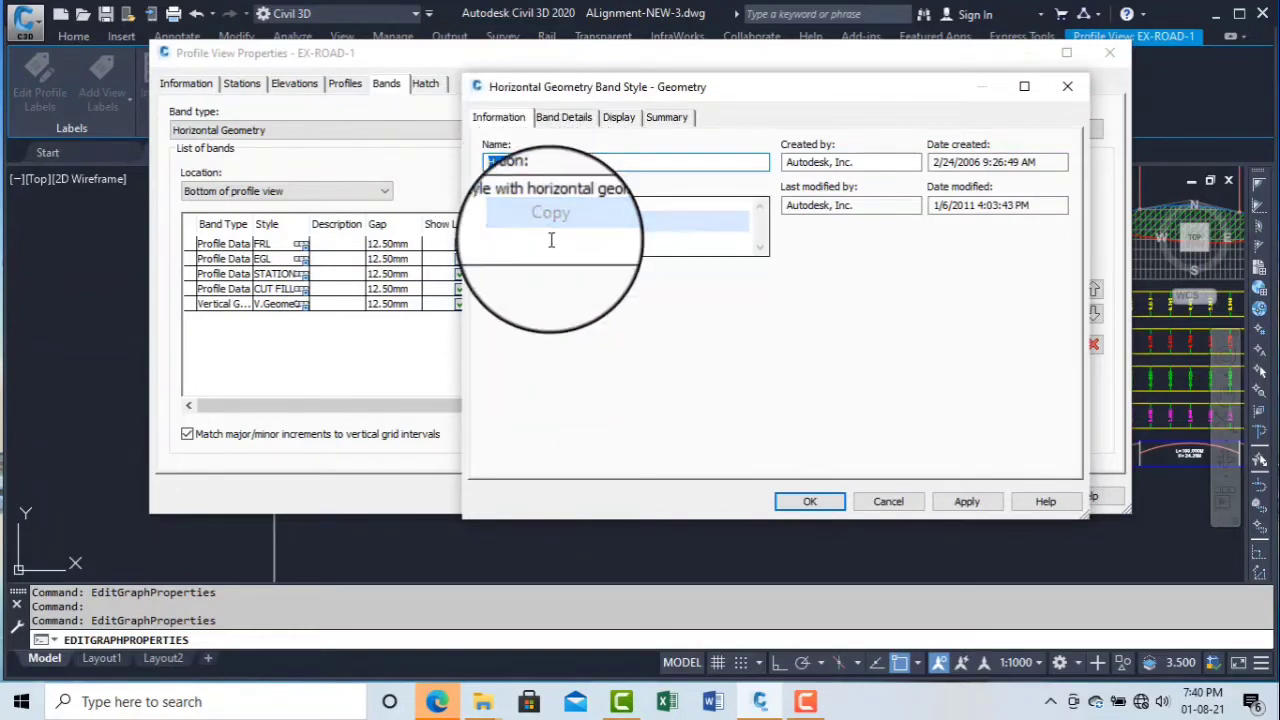
- Name the band title's text component H-Geometry and check its text contents
{"action": "left_click", "coordinate": [570, 120]}
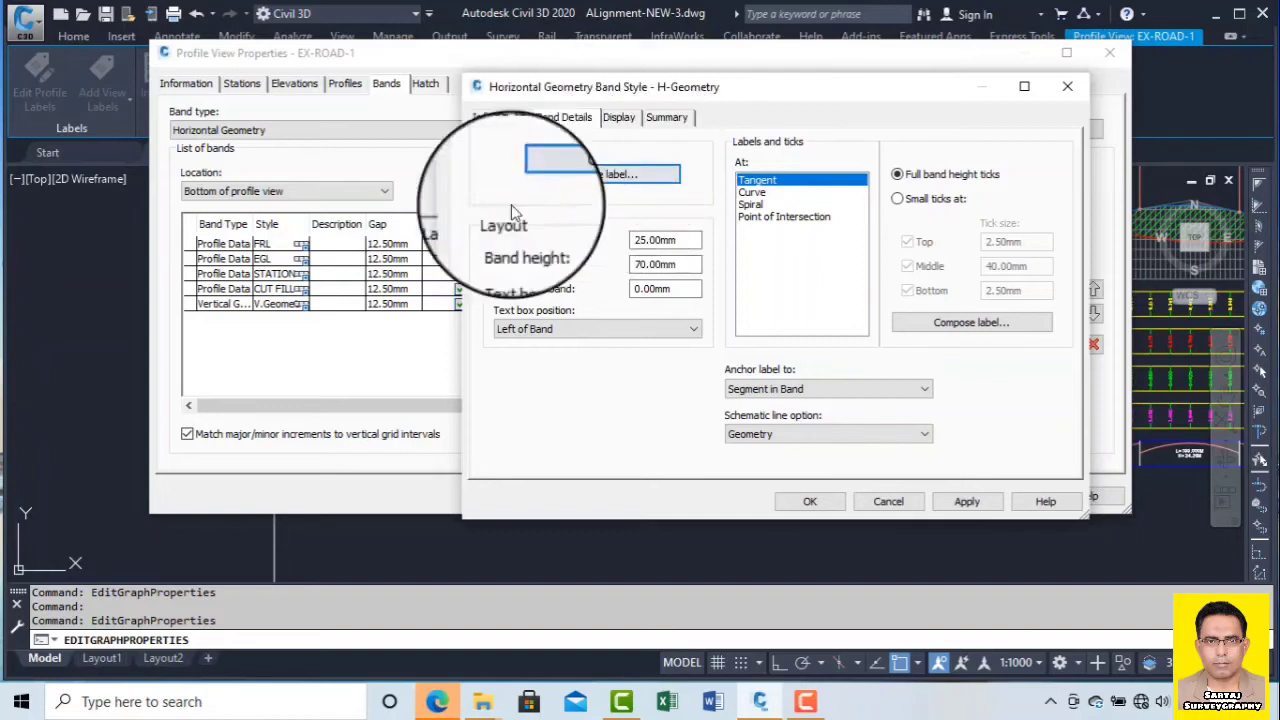
{"action": "left_click", "coordinate": [608, 174]}
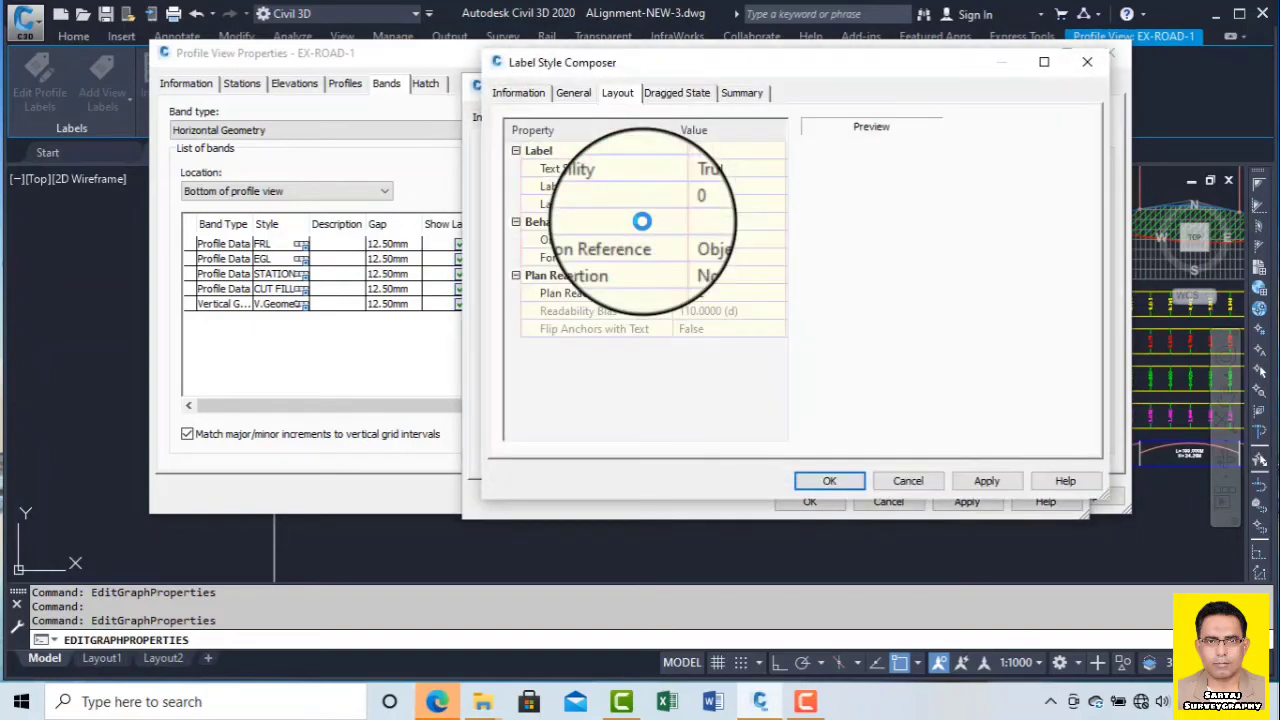
{"action": "left_click", "coordinate": [690, 205]}
{"action": "right_click", "coordinate": [690, 205]}
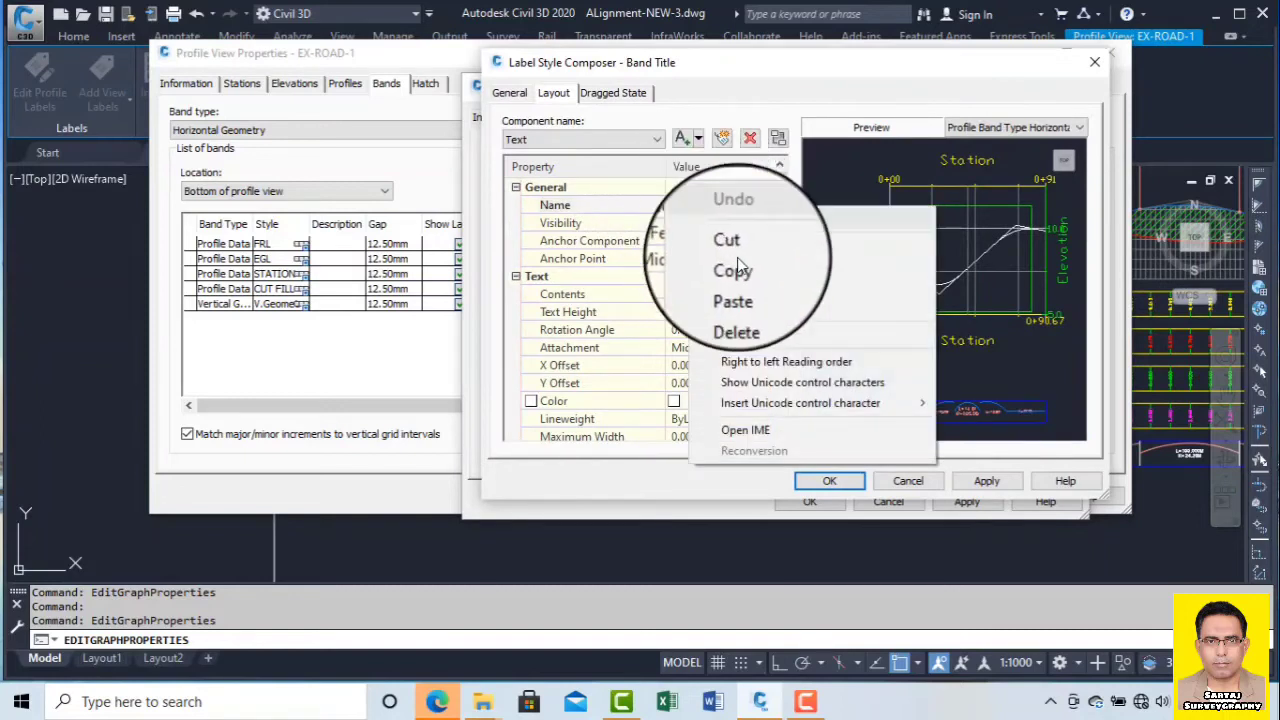
{"action": "left_click", "coordinate": [740, 285]}
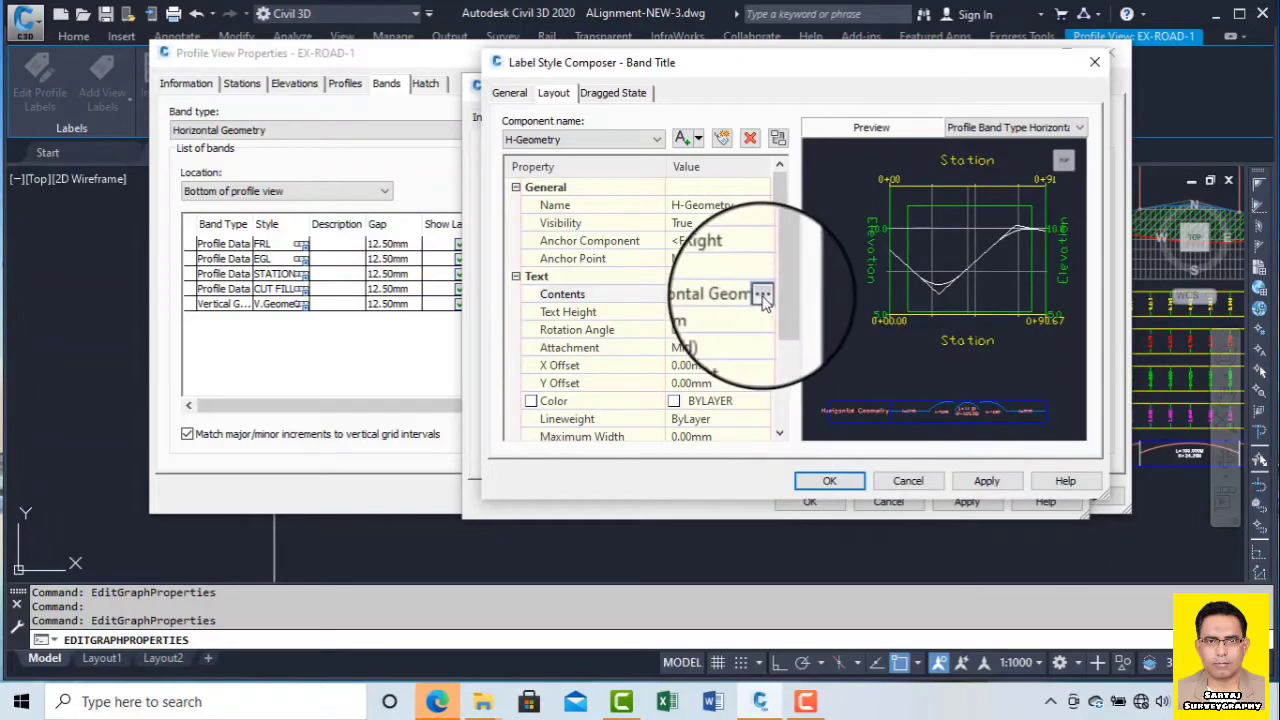
{"action": "left_click", "coordinate": [761, 294]}
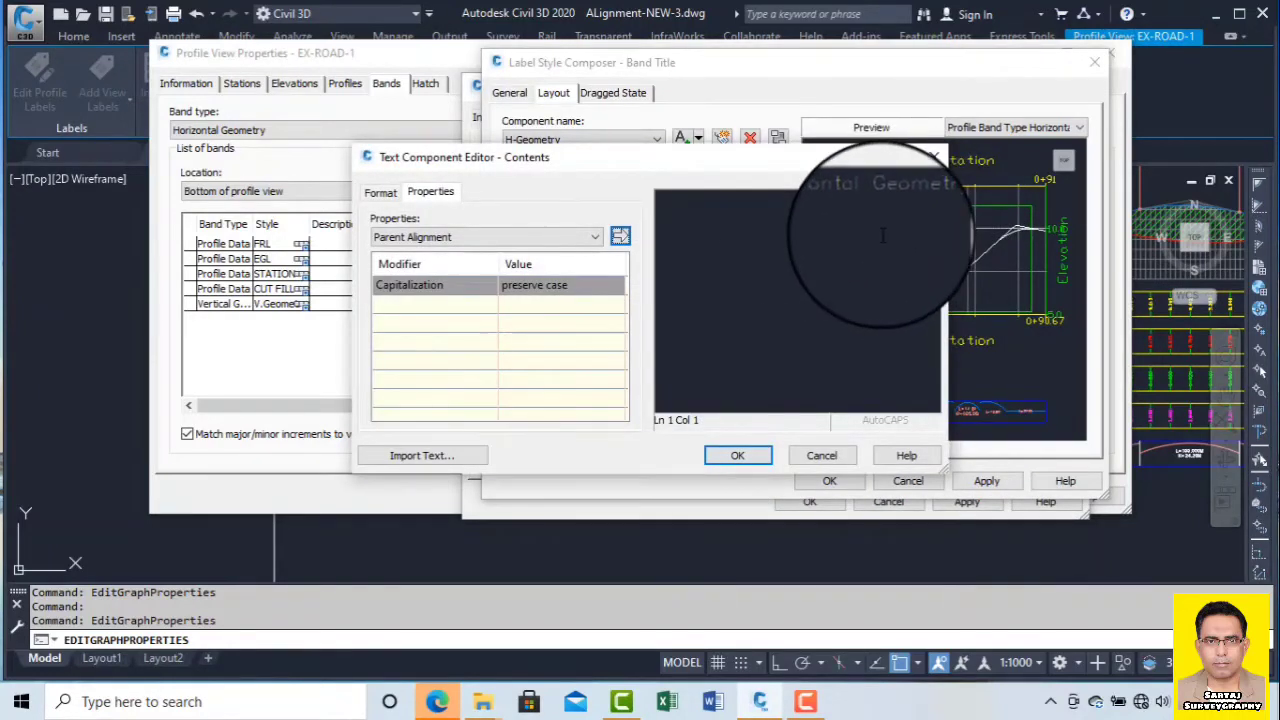
{"action": "left_click", "coordinate": [737, 455]}
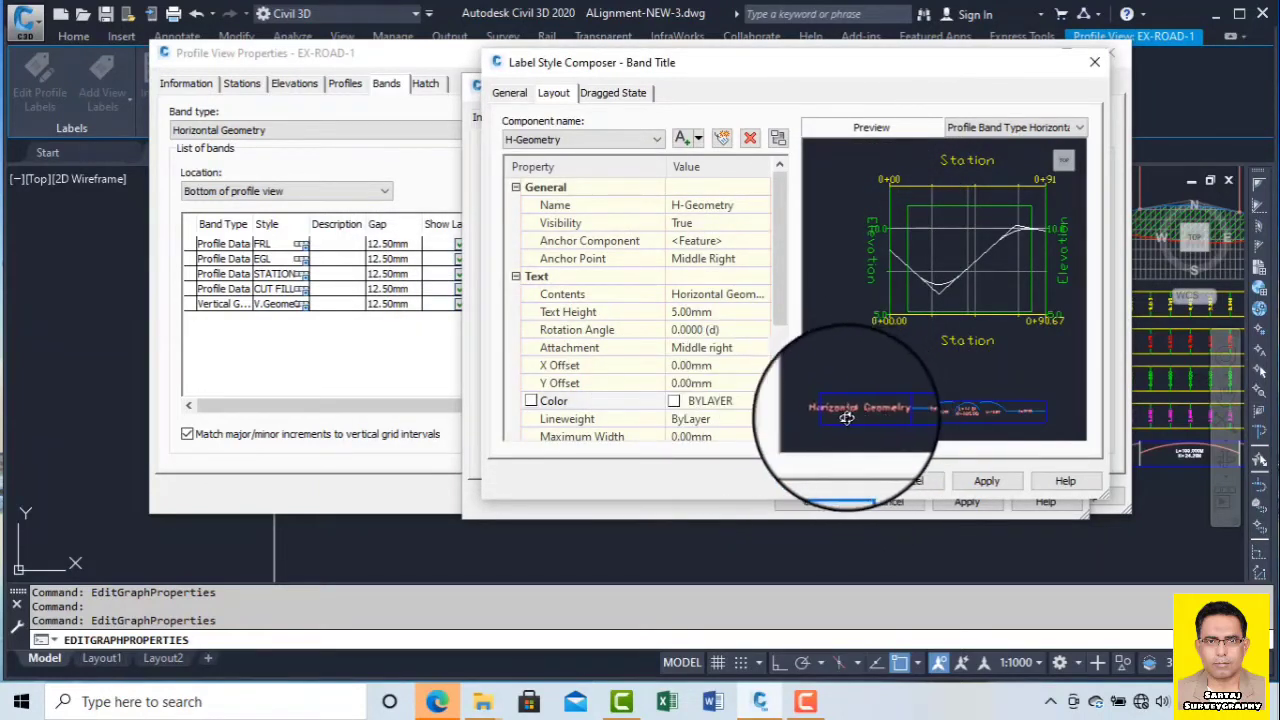
- Set the band title text color to white
{"action": "left_click", "coordinate": [758, 405]}
{"action": "left_click", "coordinate": [764, 401]}
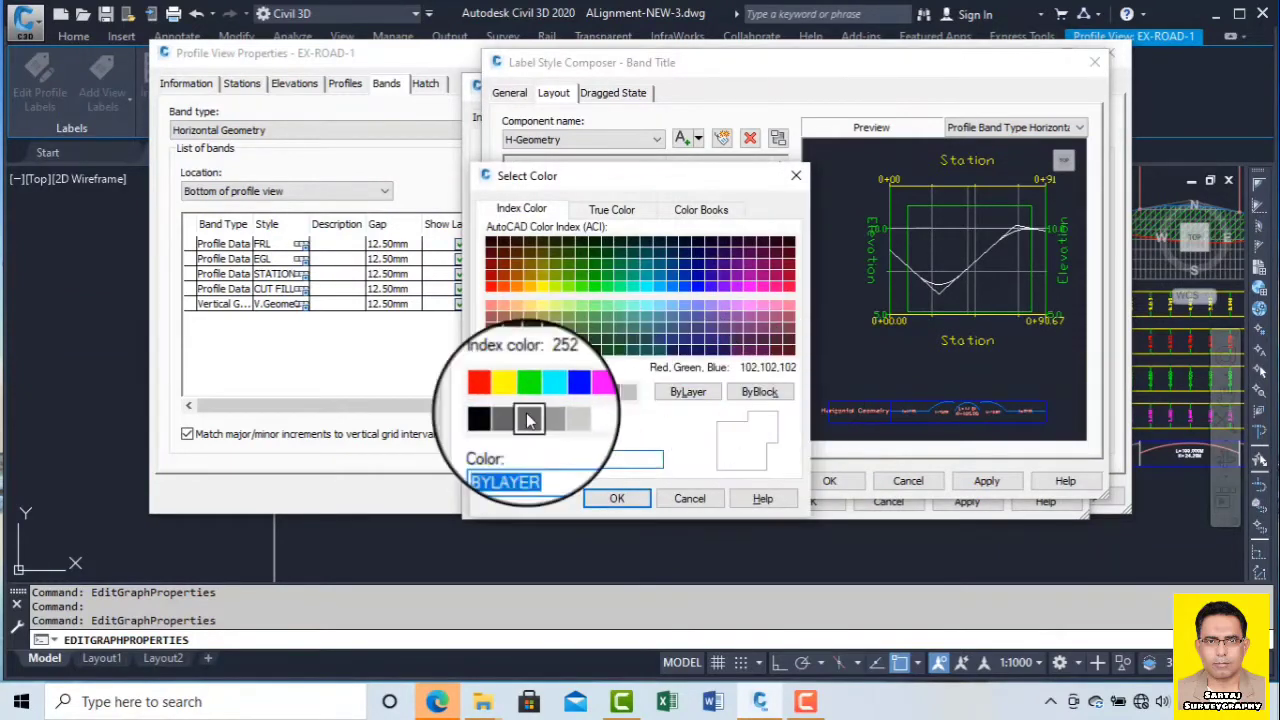
{"action": "left_click", "coordinate": [596, 394]}
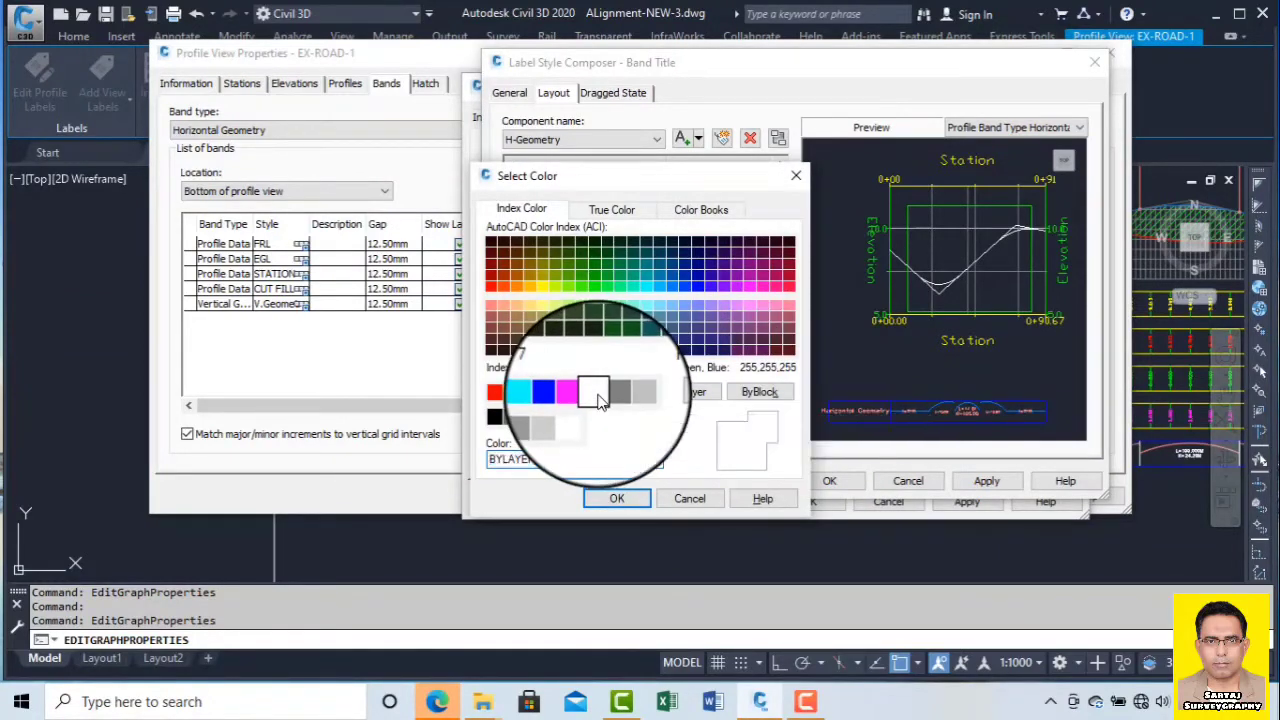
{"action": "left_click", "coordinate": [617, 498]}
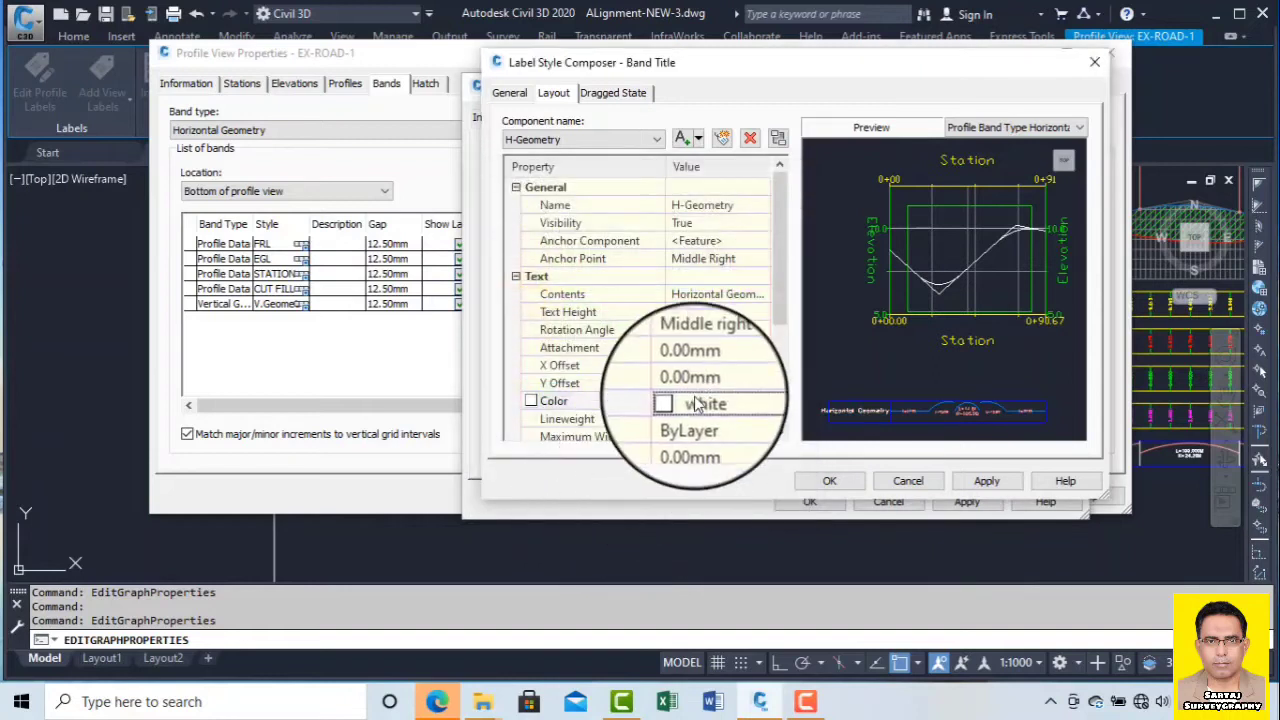
- Set the band title's attachment to Middle center and its anchor point to Middle Center, and accept the label style
{"action": "left_click", "coordinate": [740, 348]}
{"action": "left_click", "coordinate": [740, 350]}
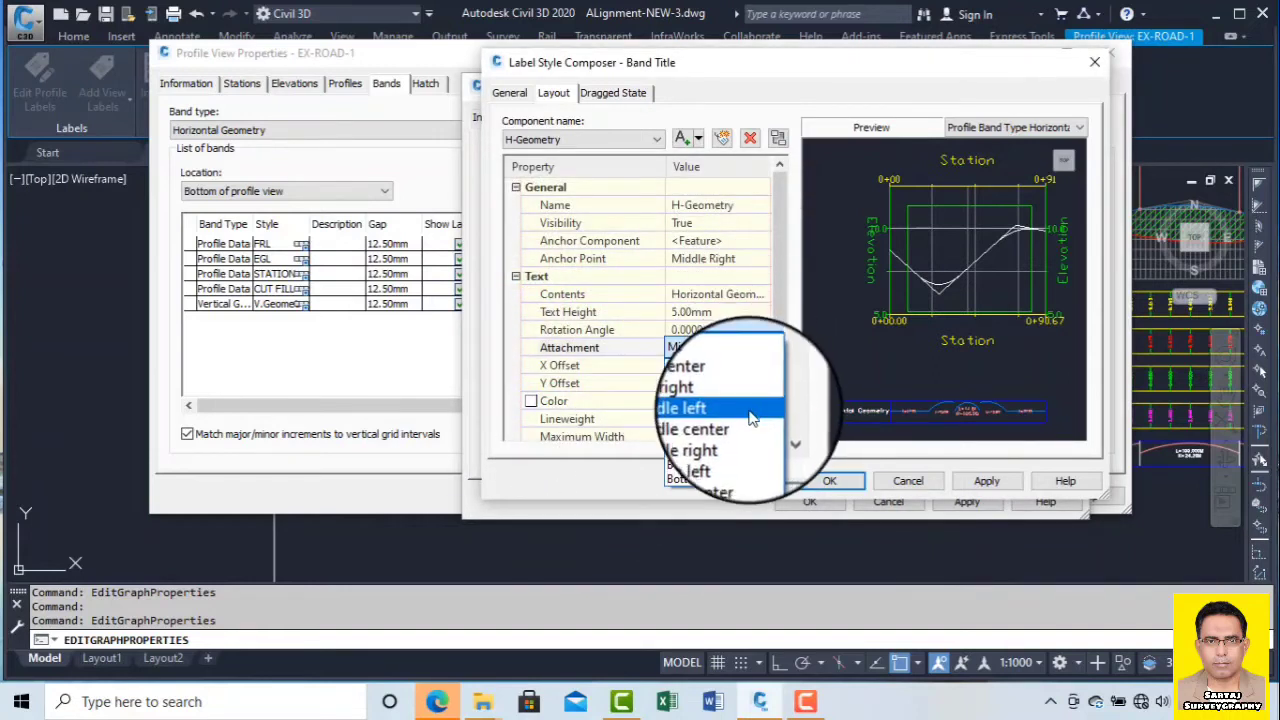
{"action": "left_click", "coordinate": [752, 427]}
{"action": "left_click", "coordinate": [742, 260]}
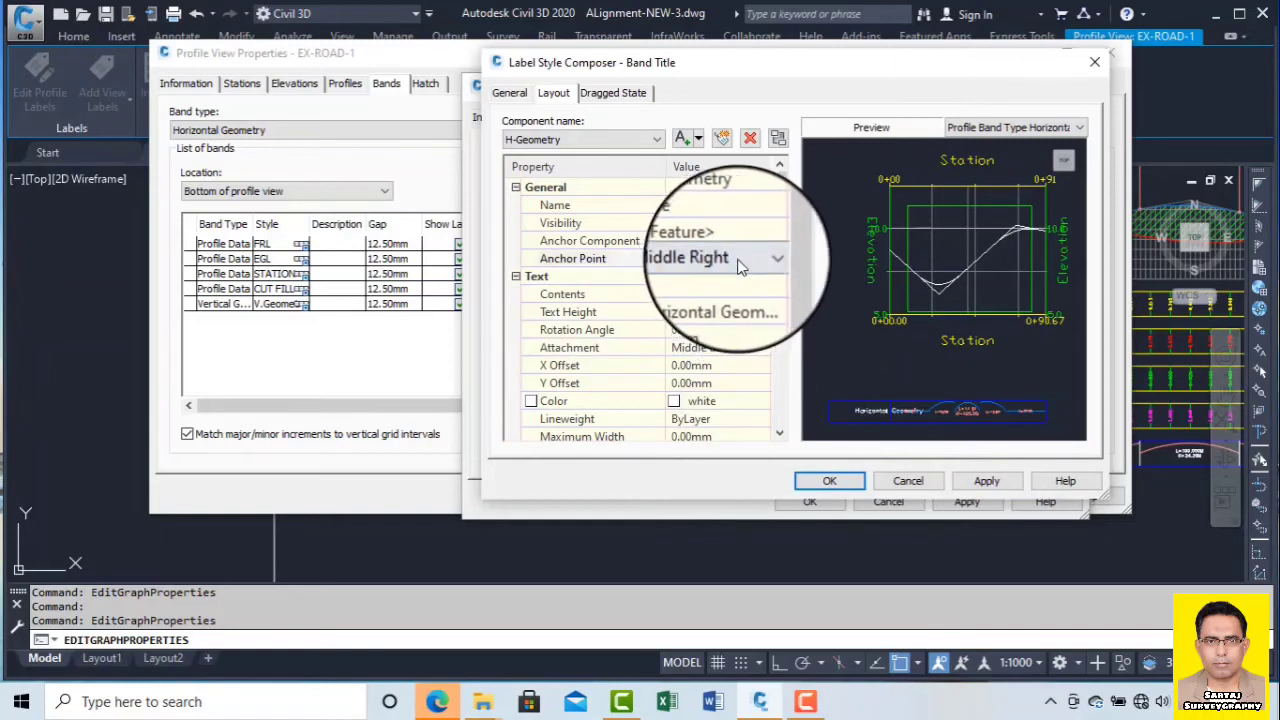
{"action": "left_click", "coordinate": [742, 260]}
{"action": "left_click", "coordinate": [720, 322]}
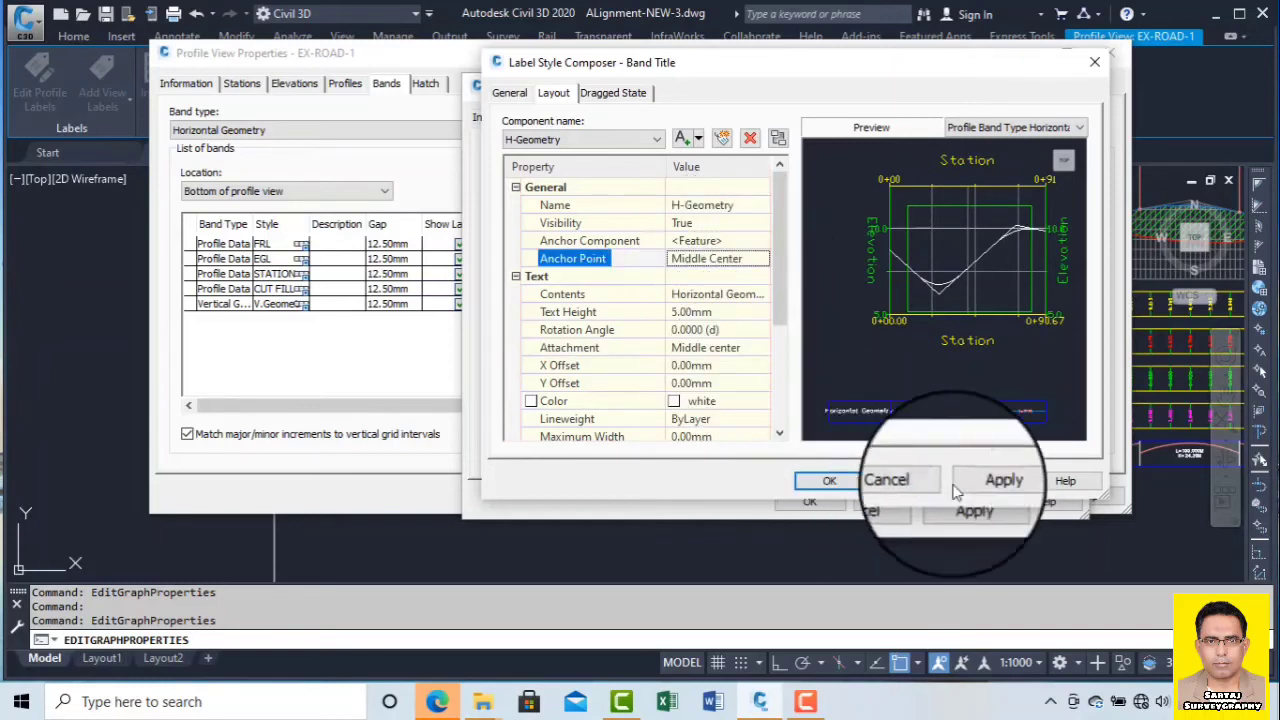
{"action": "left_click", "coordinate": [985, 482]}
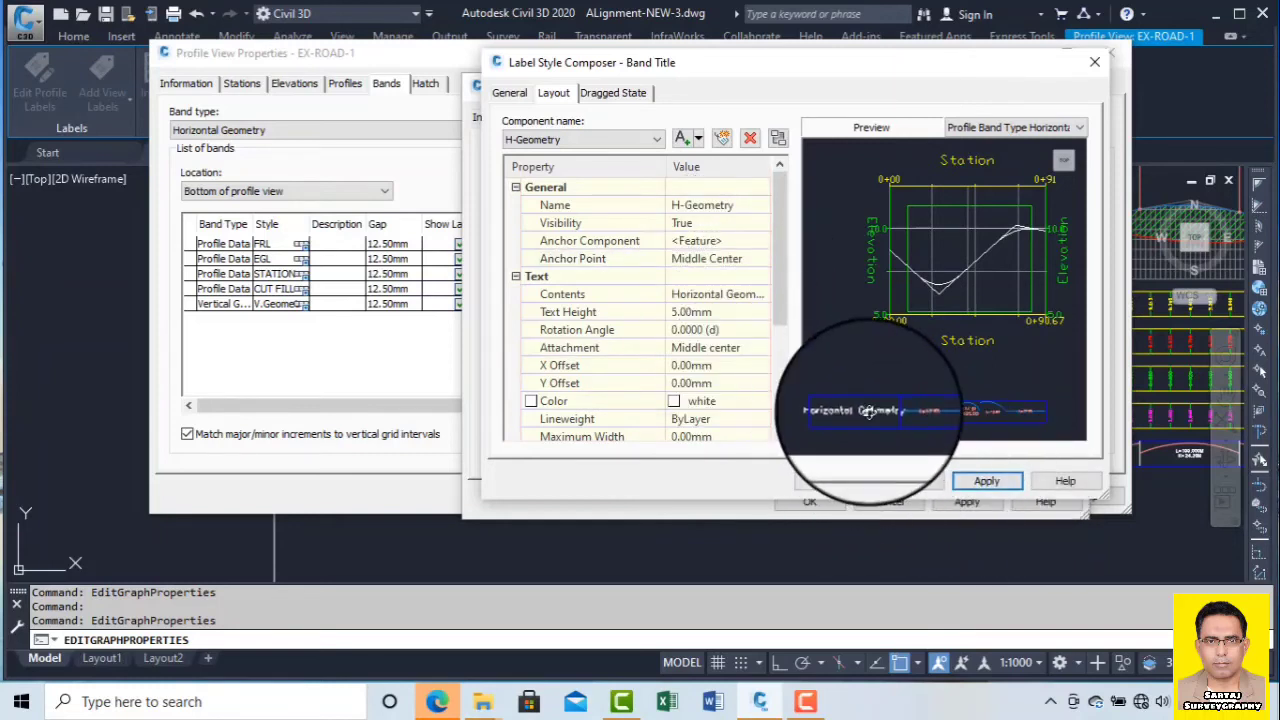
{"action": "left_click", "coordinate": [828, 481]}
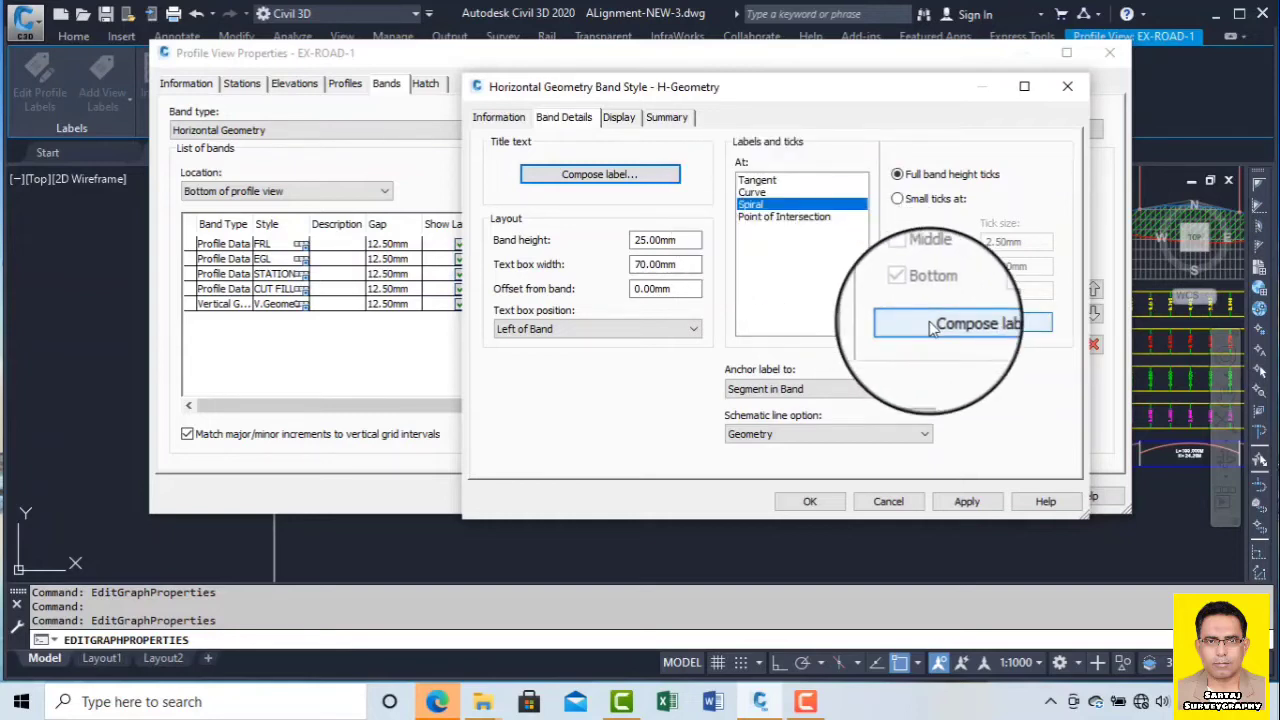
- Delete the Spiral Data component from the Spiral label and apply the change
{"action": "left_click", "coordinate": [930, 325]}
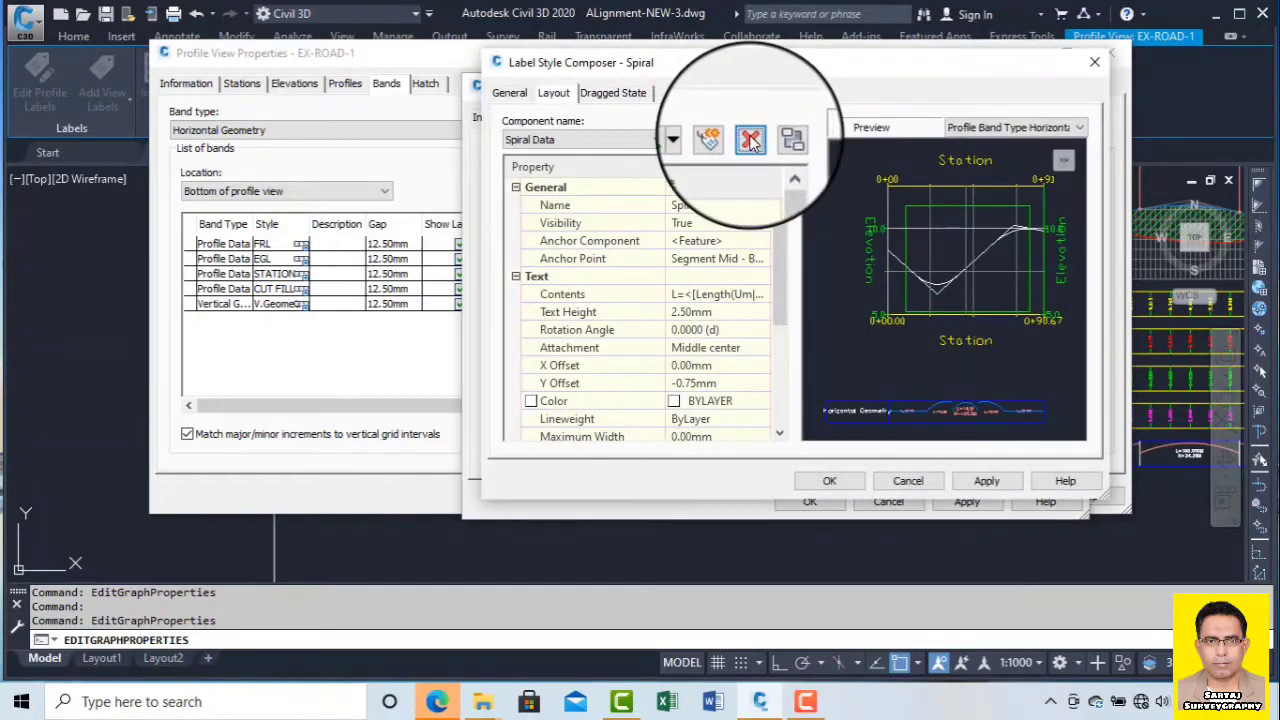
{"action": "left_click", "coordinate": [751, 140]}
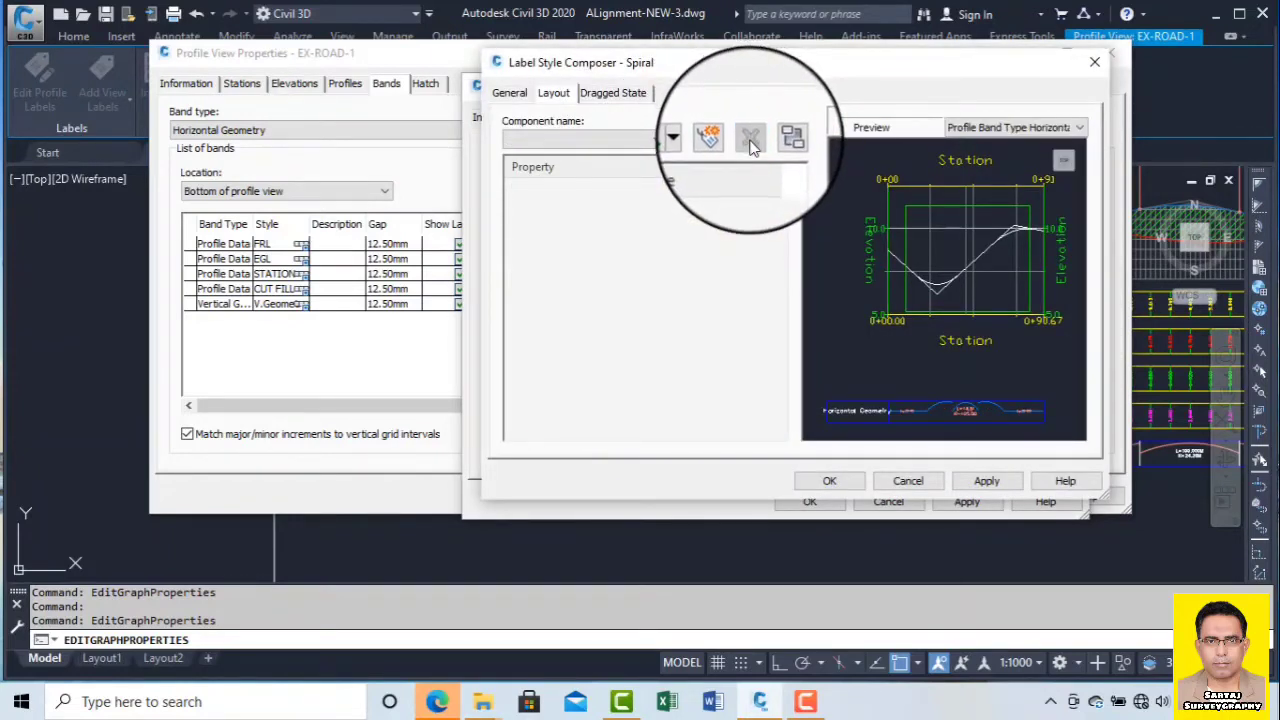
{"action": "left_click", "coordinate": [986, 482]}
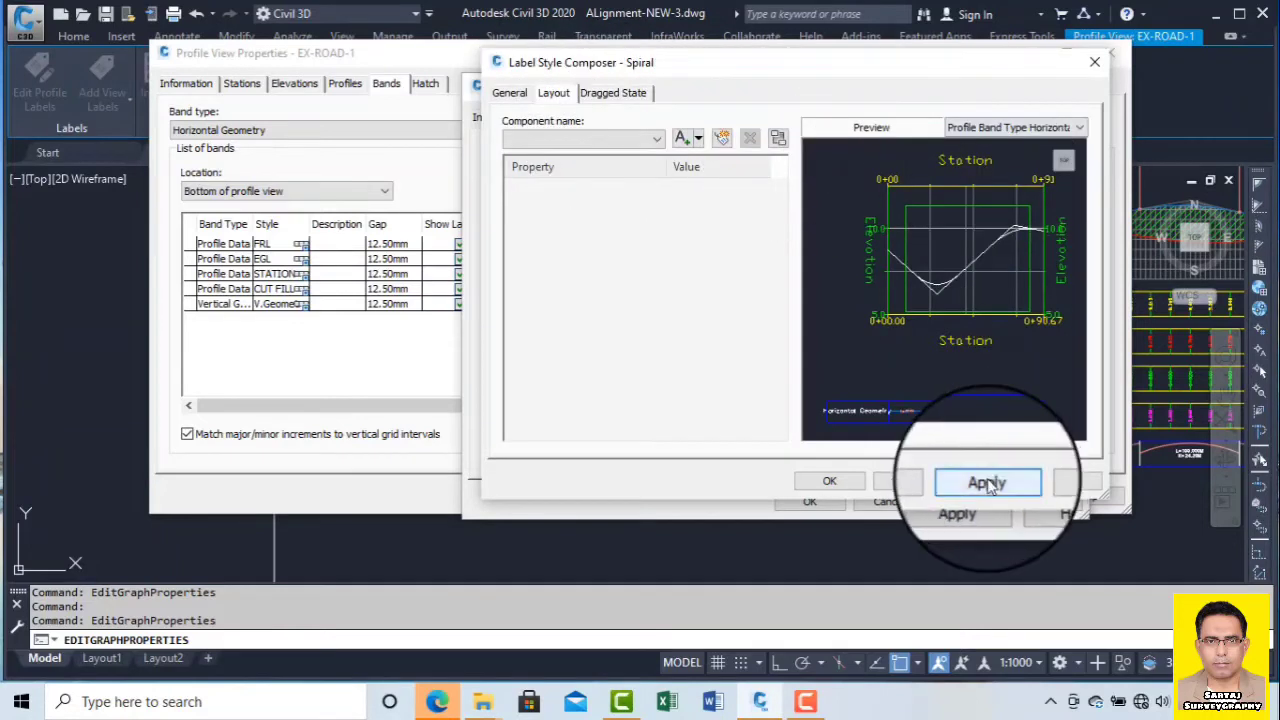
{"action": "left_click", "coordinate": [825, 481]}
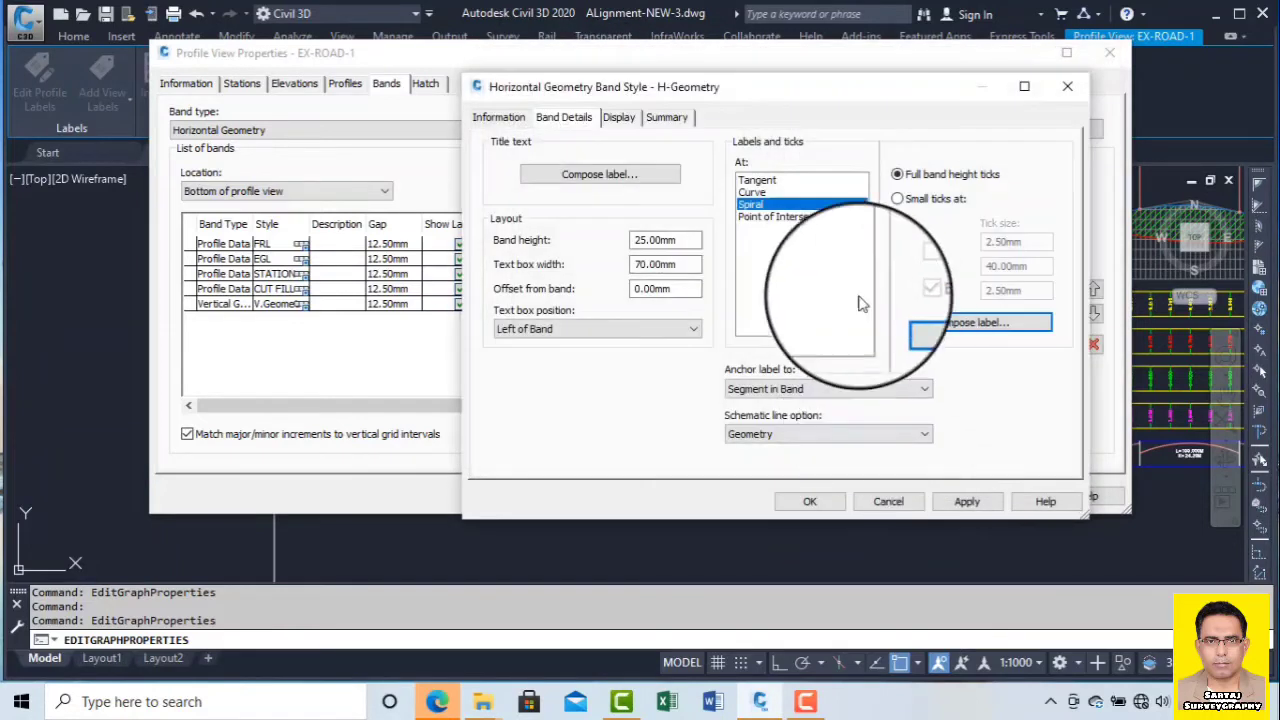
- Delete the Alignment PI Index and the curve-or-spiral text components from the Point of Intersection label and apply the change
{"action": "left_click", "coordinate": [784, 216]}
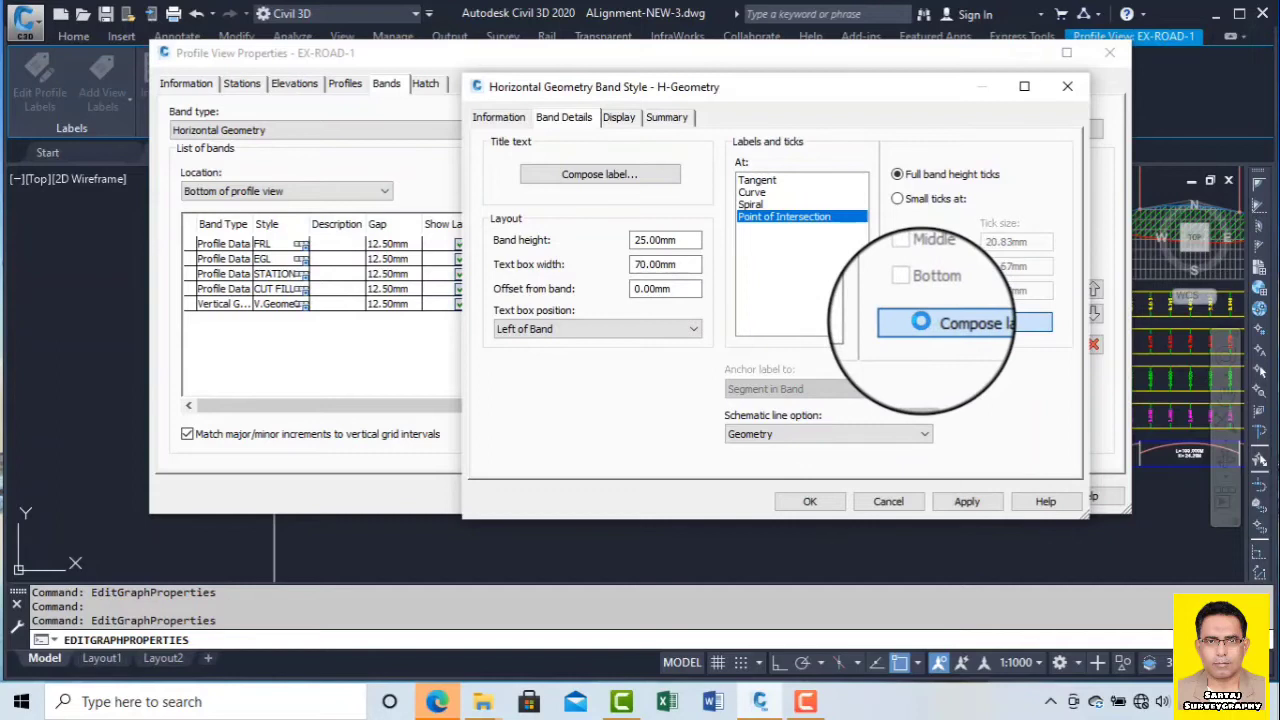
{"action": "left_click", "coordinate": [919, 320]}
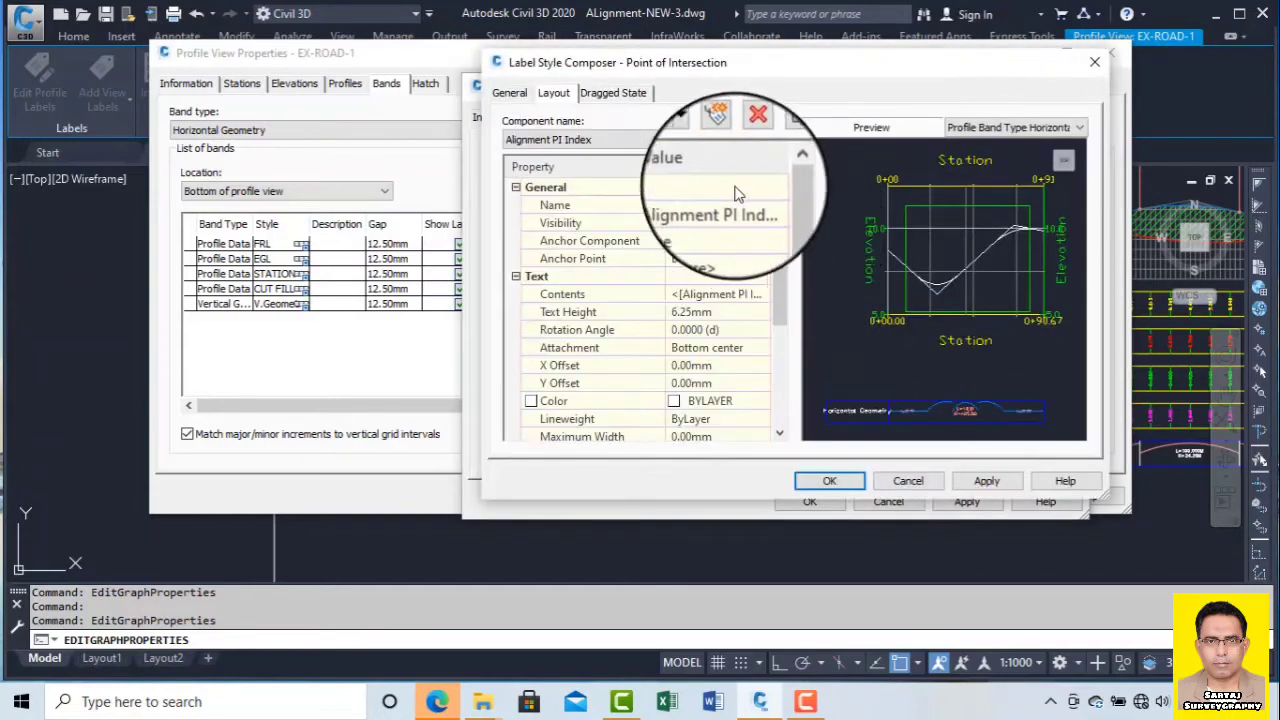
{"action": "left_click", "coordinate": [750, 140]}
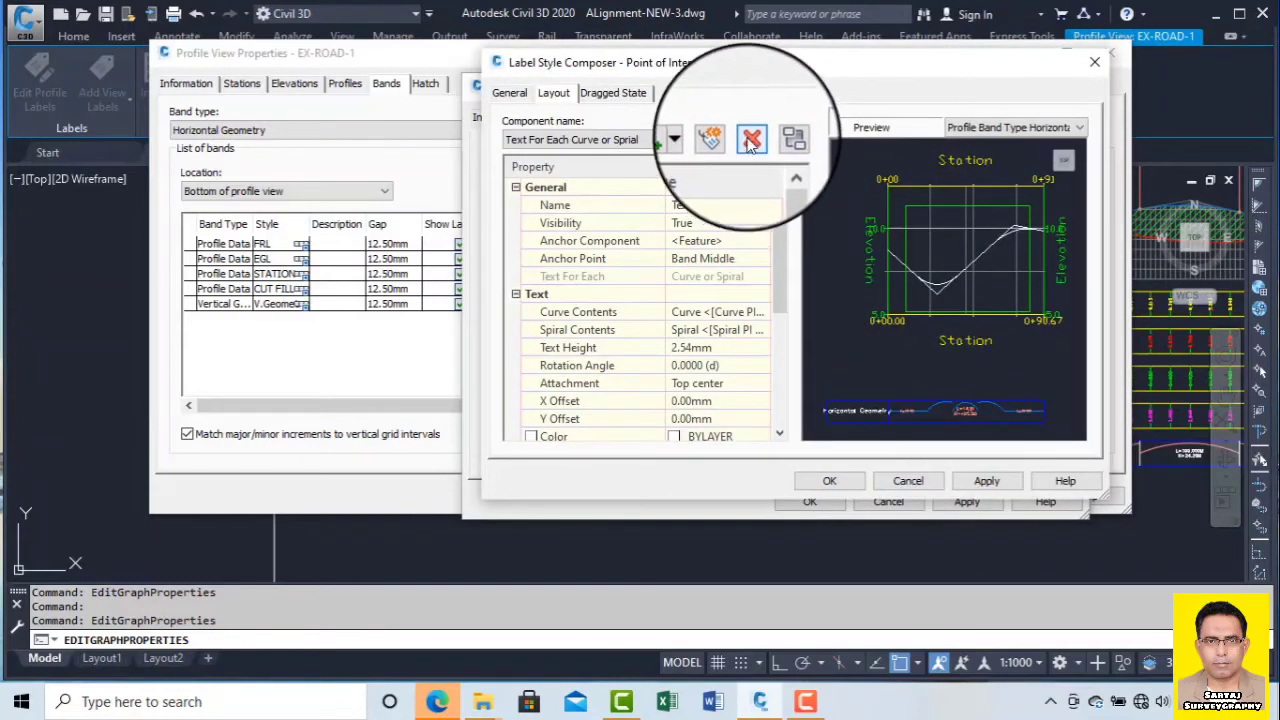
{"action": "left_click", "coordinate": [750, 140]}
{"action": "left_click", "coordinate": [975, 480]}
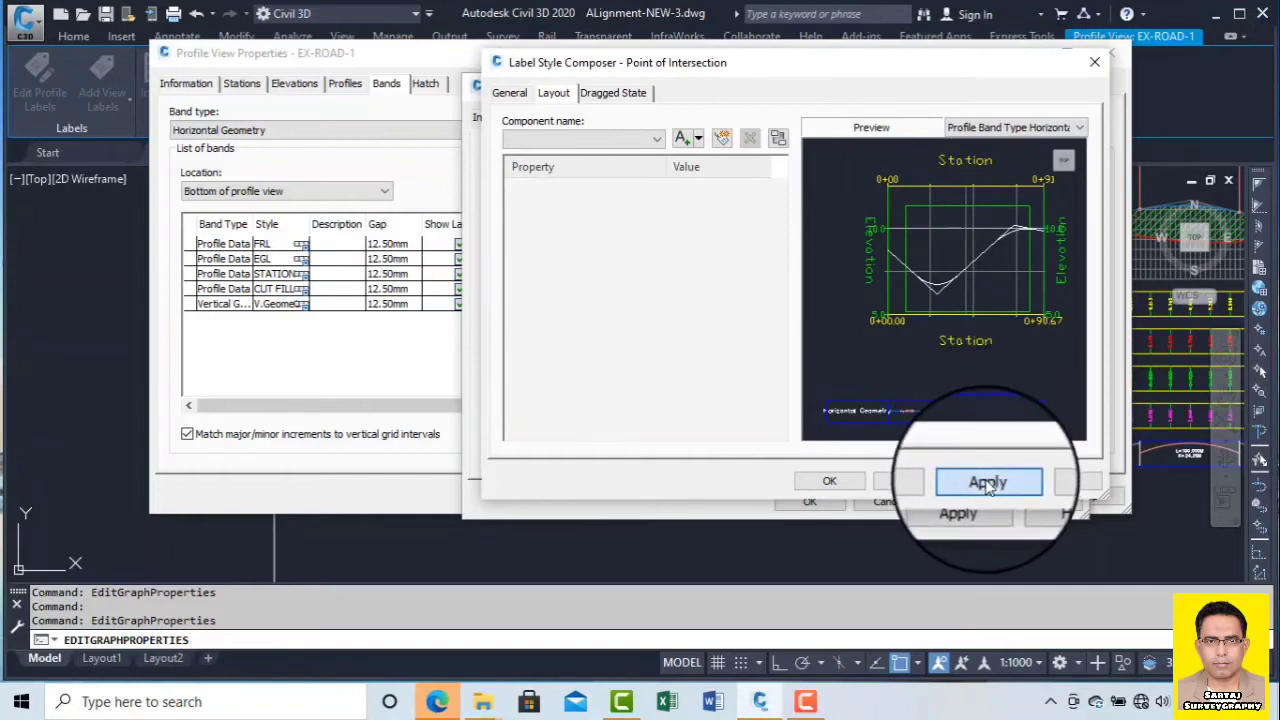
{"action": "left_click", "coordinate": [829, 480]}
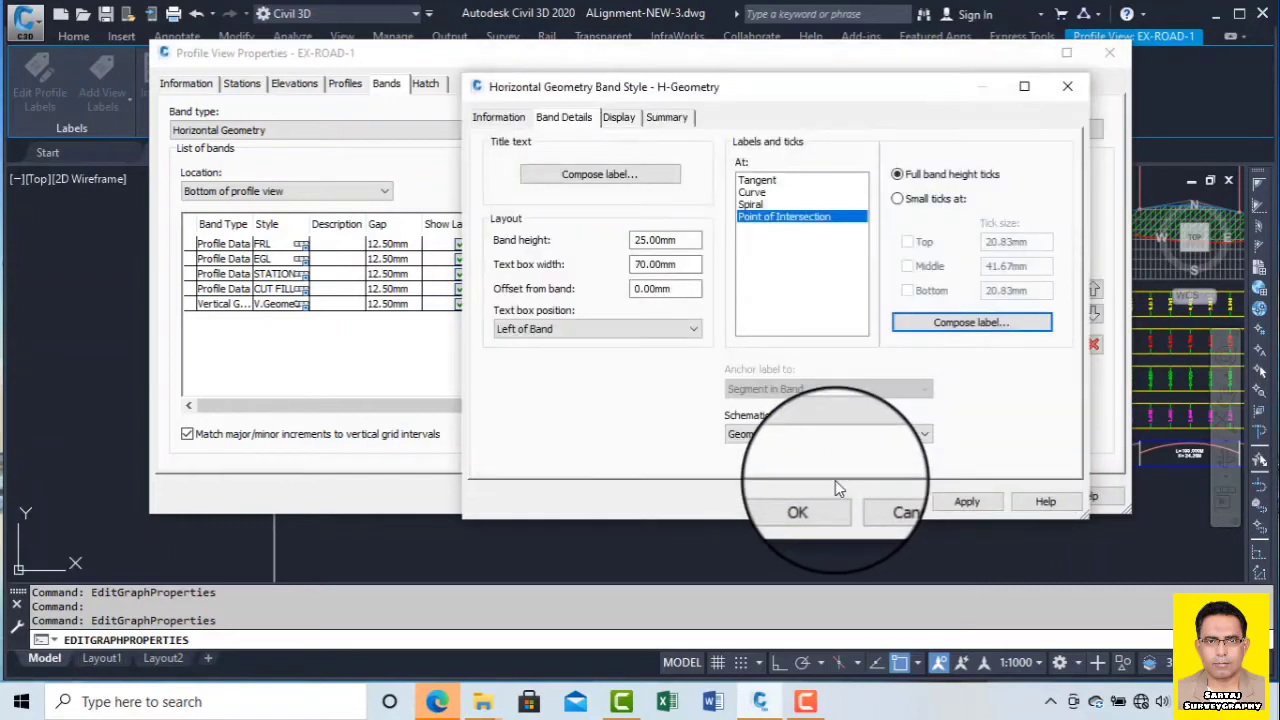
- Set the text color of the Tangent label's Tangent Data component to white
{"action": "left_click", "coordinate": [760, 181]}
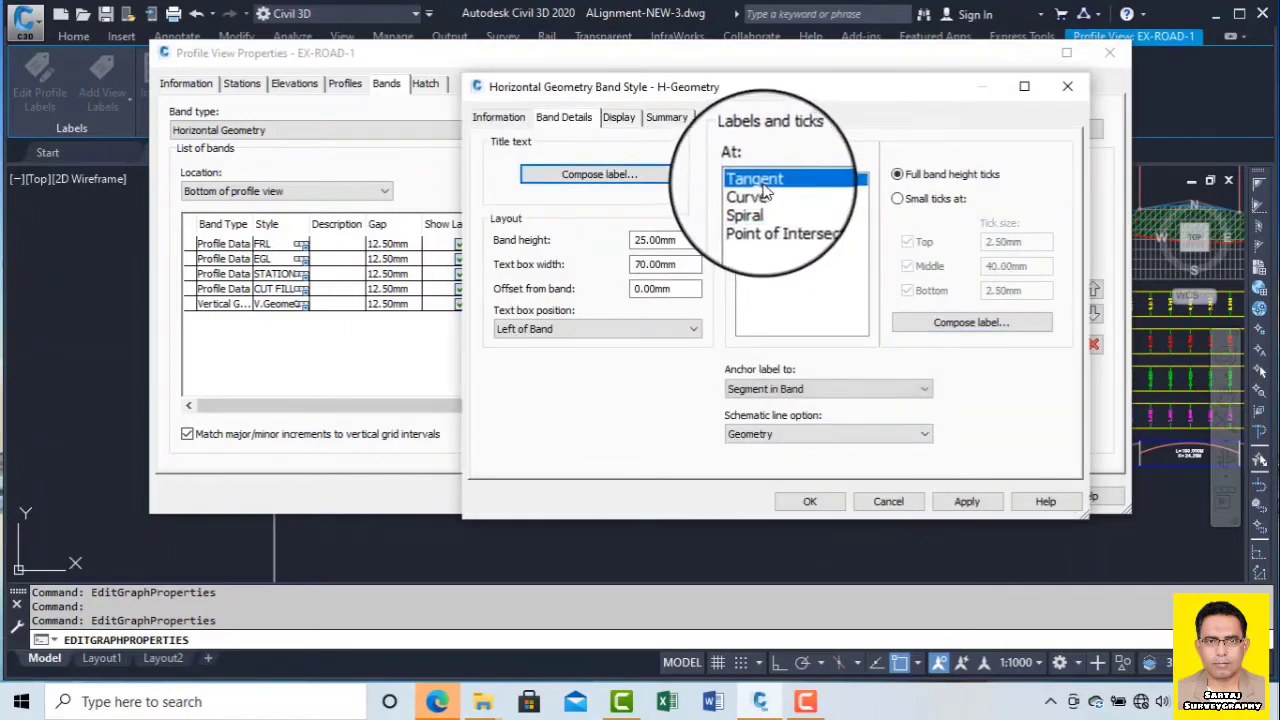
{"action": "left_click", "coordinate": [935, 323]}
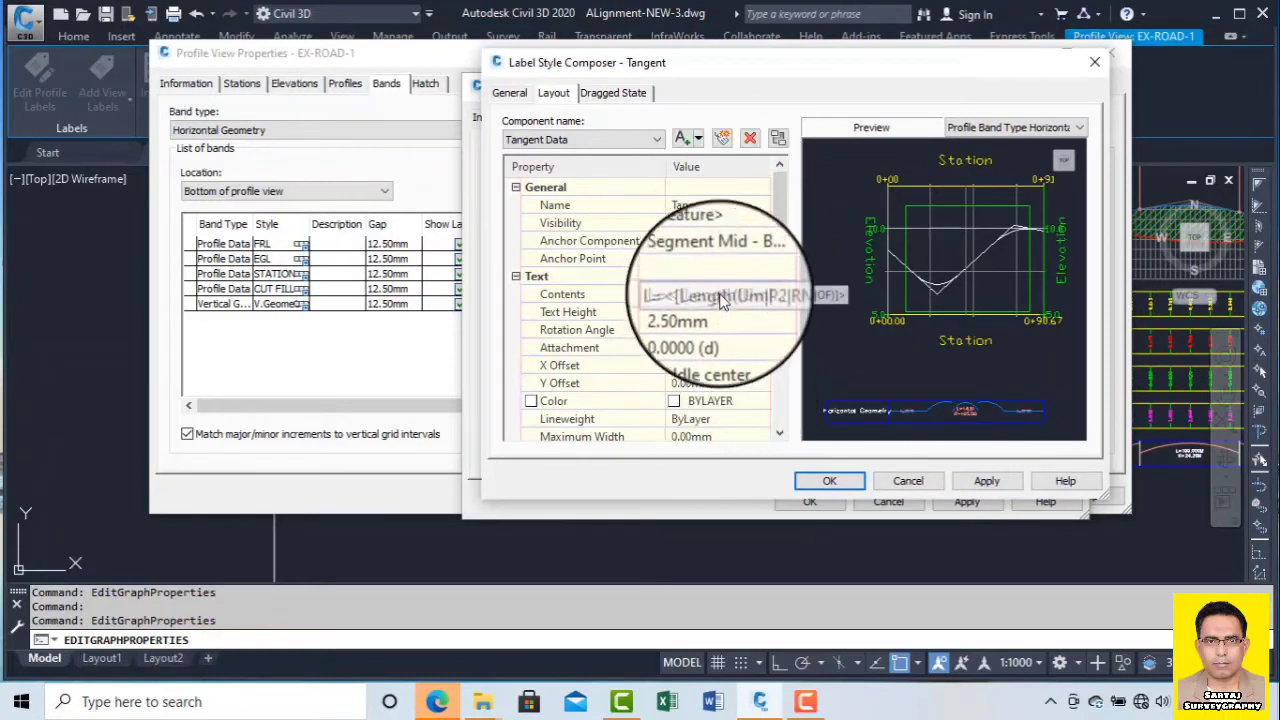
{"action": "left_click", "coordinate": [680, 401]}
{"action": "left_click", "coordinate": [766, 401]}
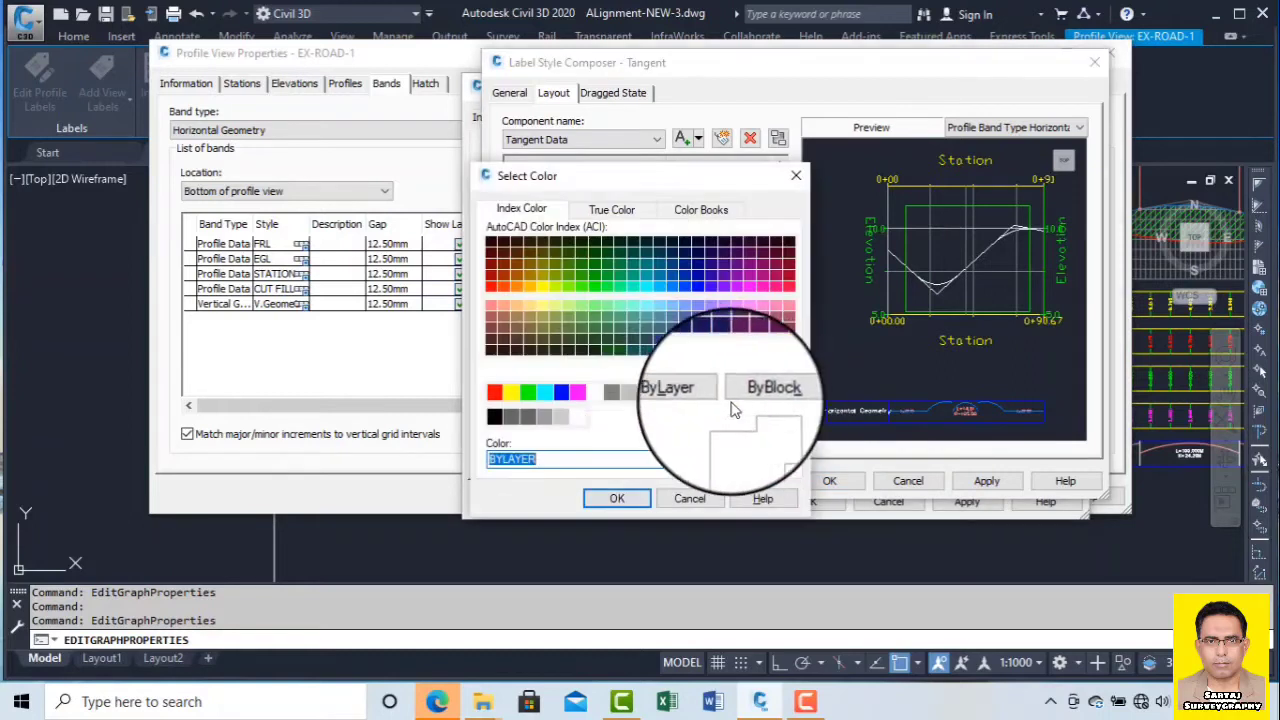
{"action": "left_click", "coordinate": [595, 391]}
{"action": "left_click", "coordinate": [617, 497]}
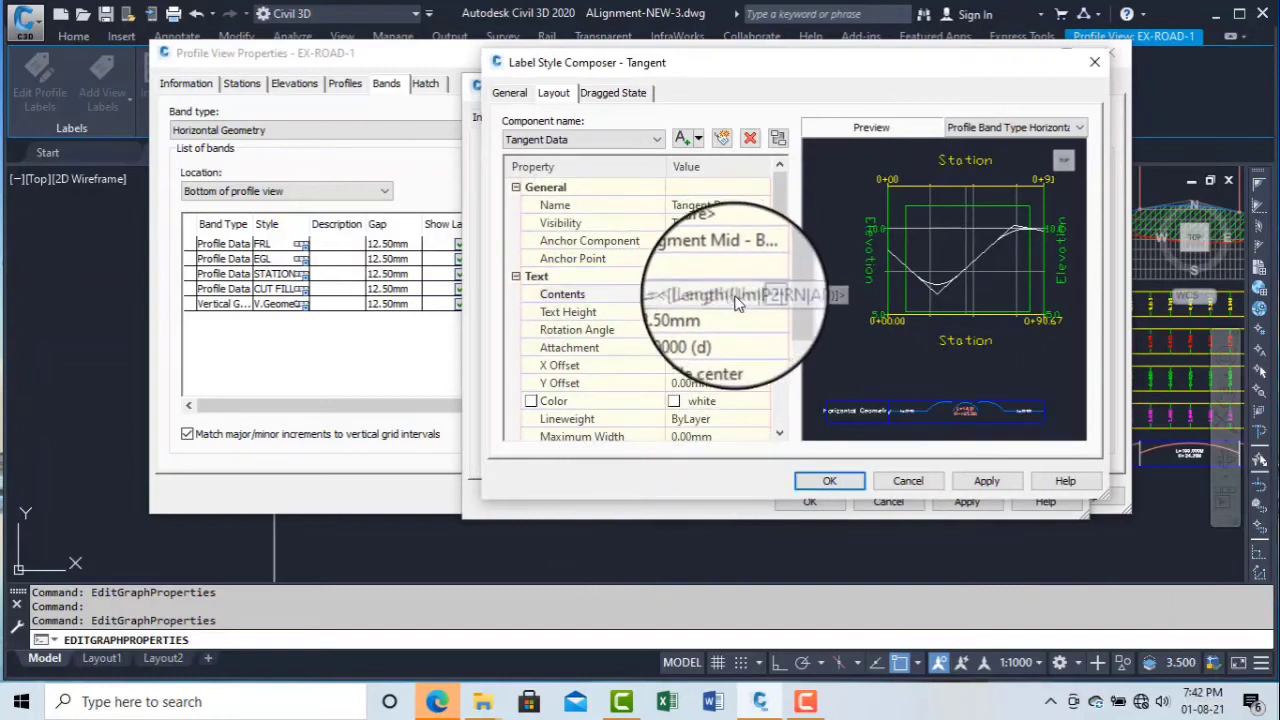
- Append an M suffix to the length in the Tangent Data contents, then apply and accept the Tangent label style
{"action": "left_click", "coordinate": [763, 296]}
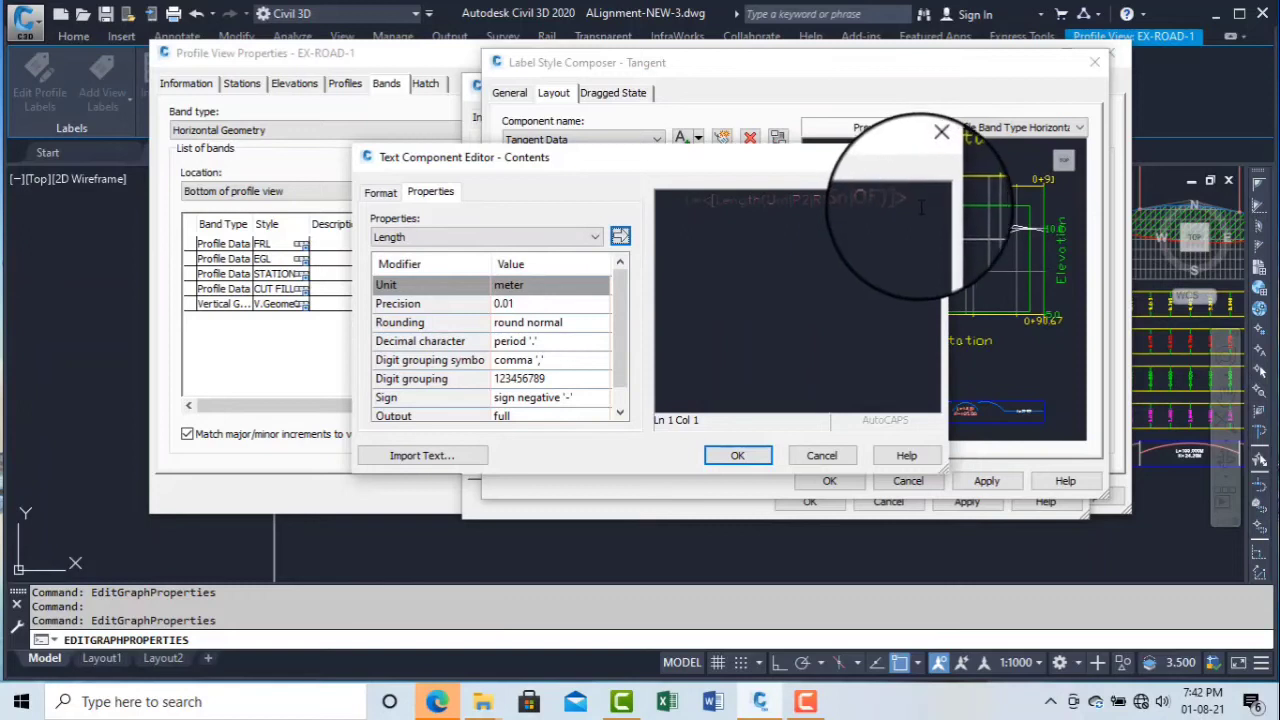
{"action": "left_click", "coordinate": [921, 207]}
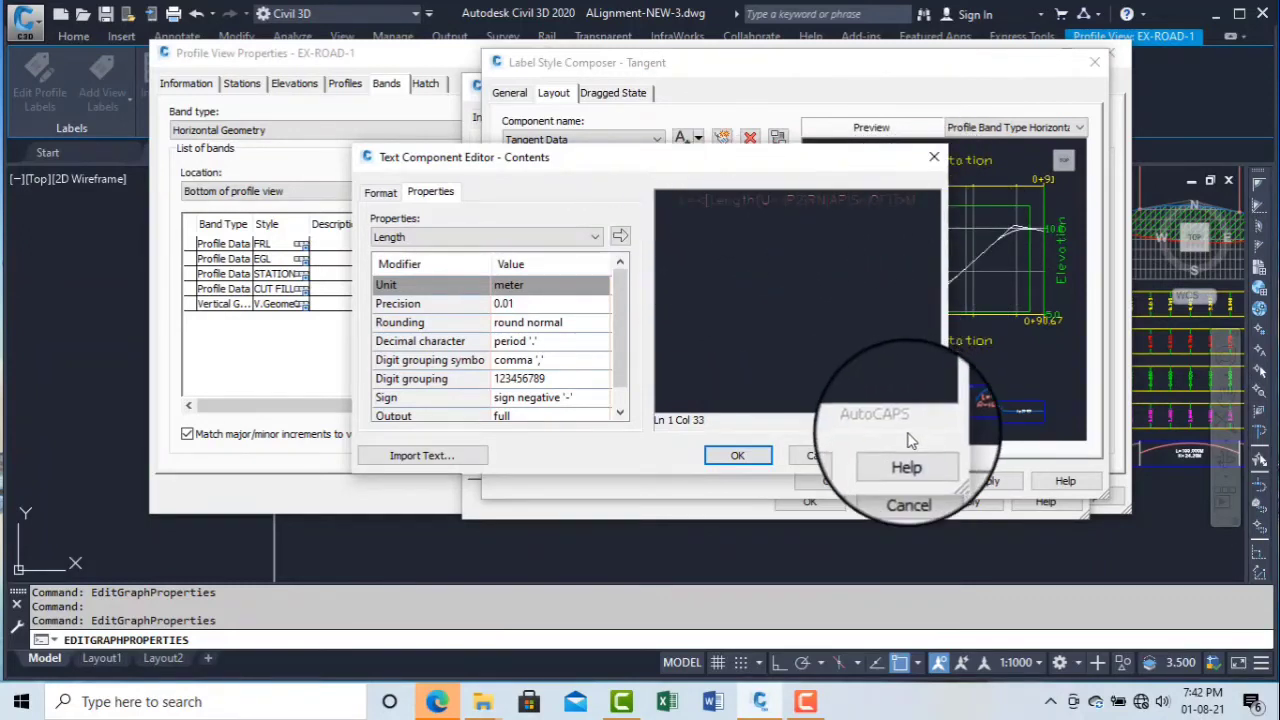
{"action": "left_click", "coordinate": [740, 457]}
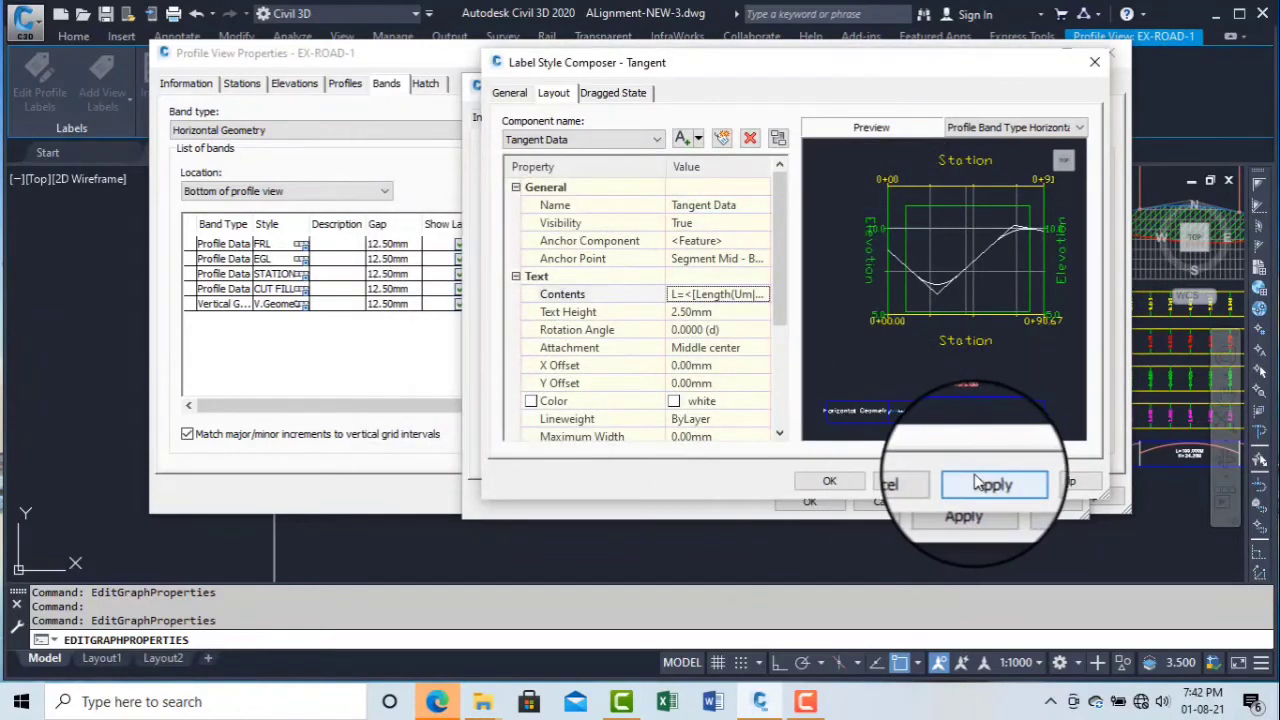
{"action": "left_click", "coordinate": [829, 481]}
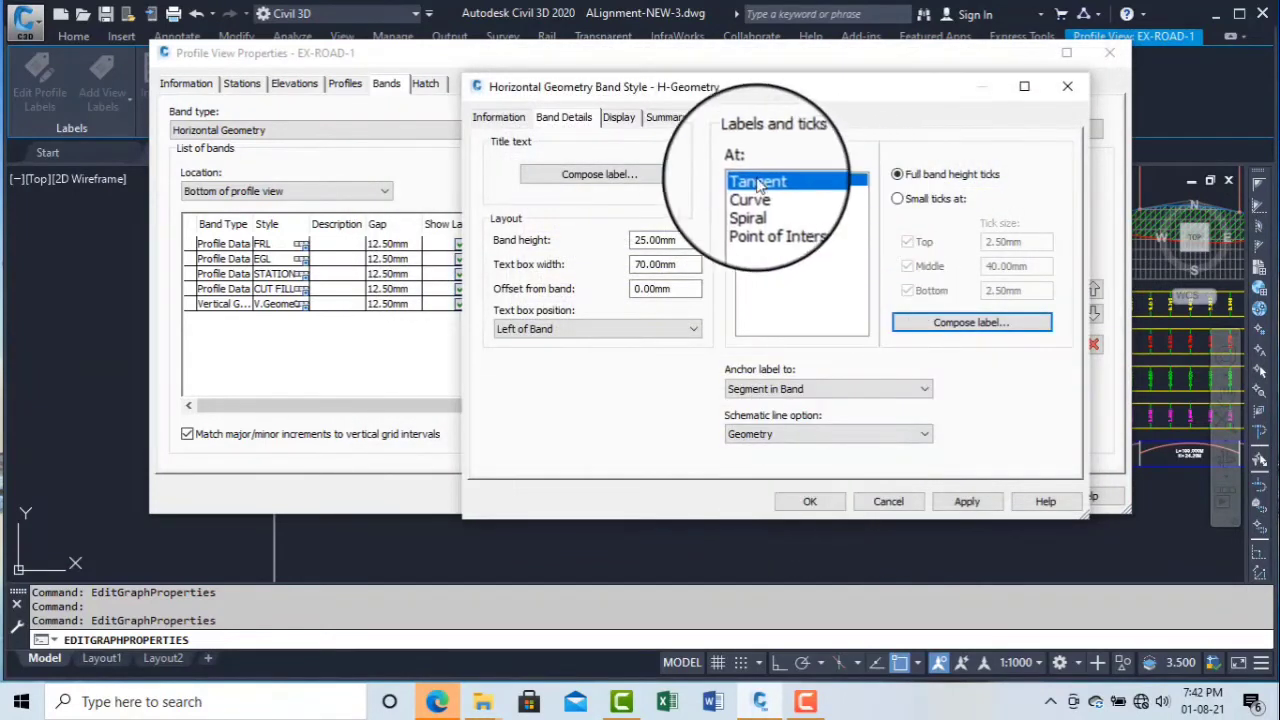
- Open the Curve label for composing and set the text color of its Curve Data component to white
{"action": "left_click", "coordinate": [752, 192]}
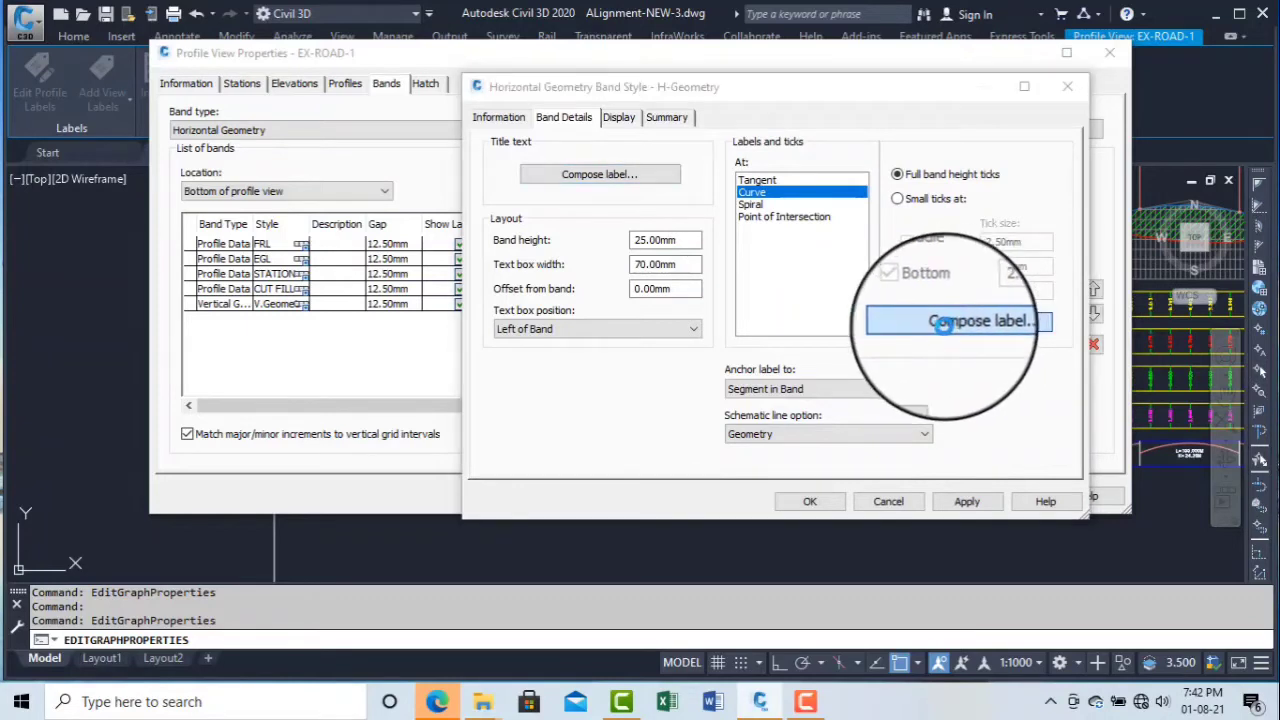
{"action": "left_click", "coordinate": [961, 326]}
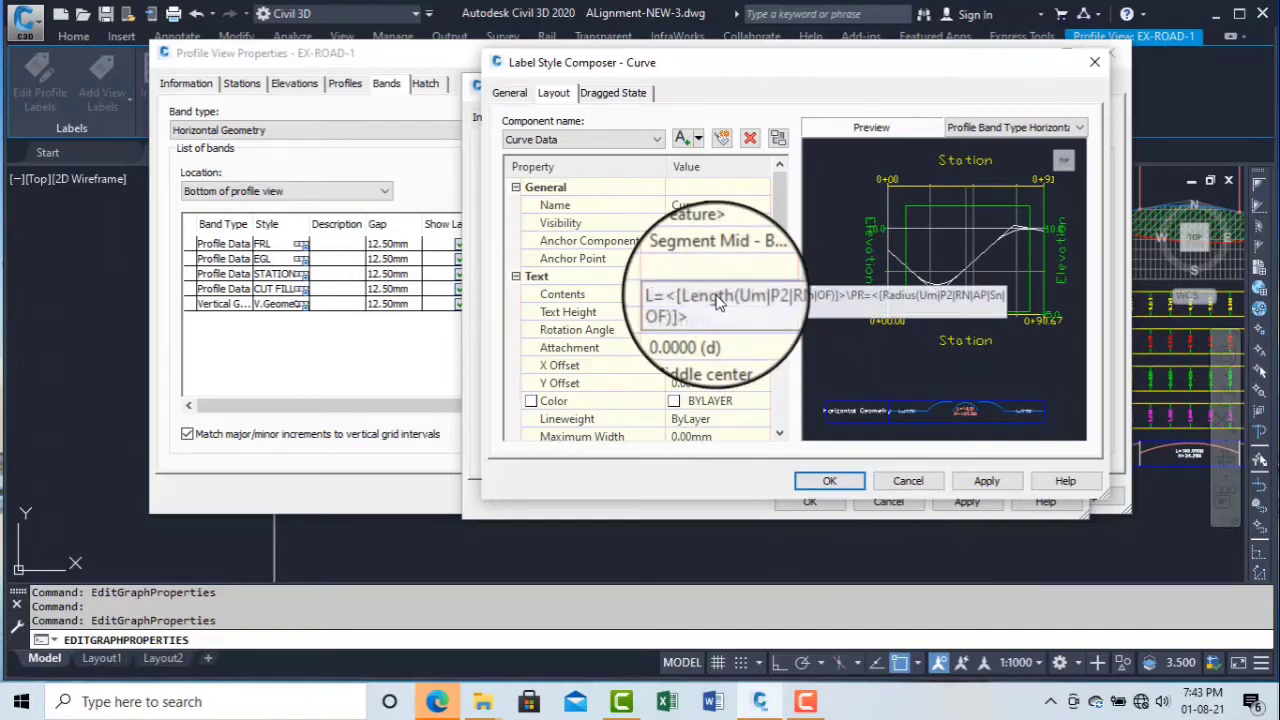
{"action": "left_click", "coordinate": [745, 401]}
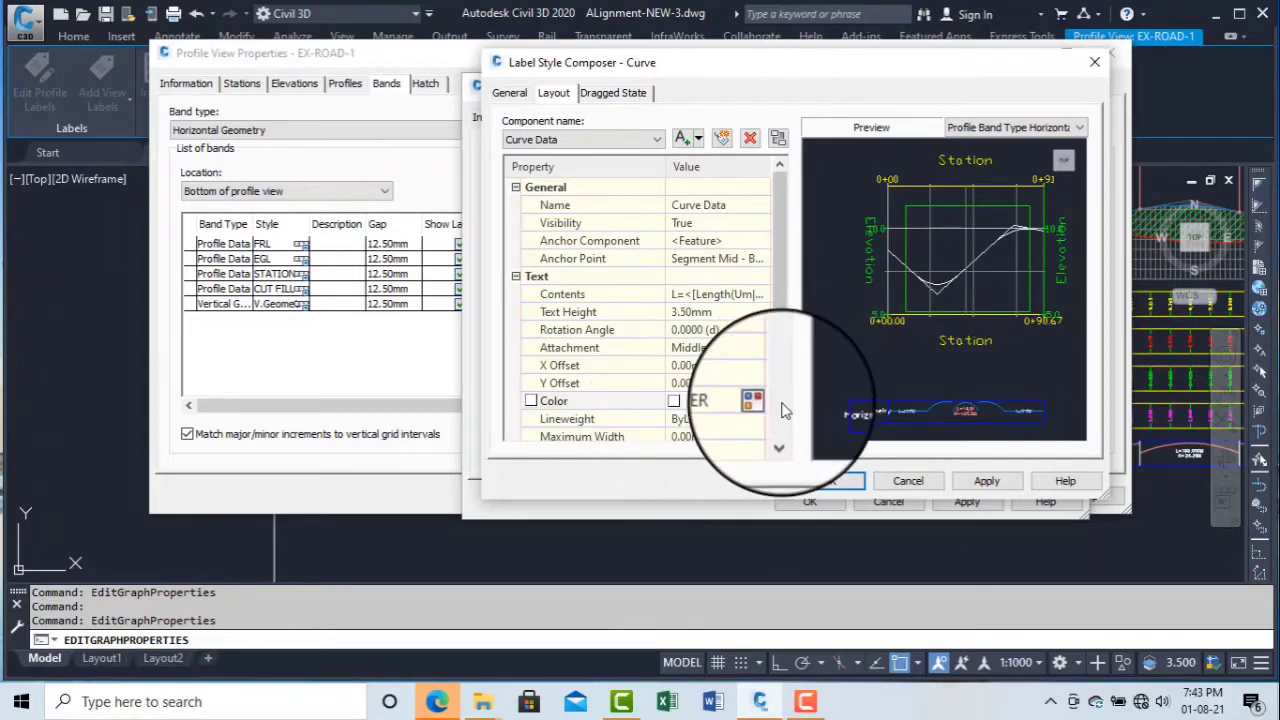
{"action": "left_click", "coordinate": [760, 401]}
{"action": "left_click", "coordinate": [594, 392]}
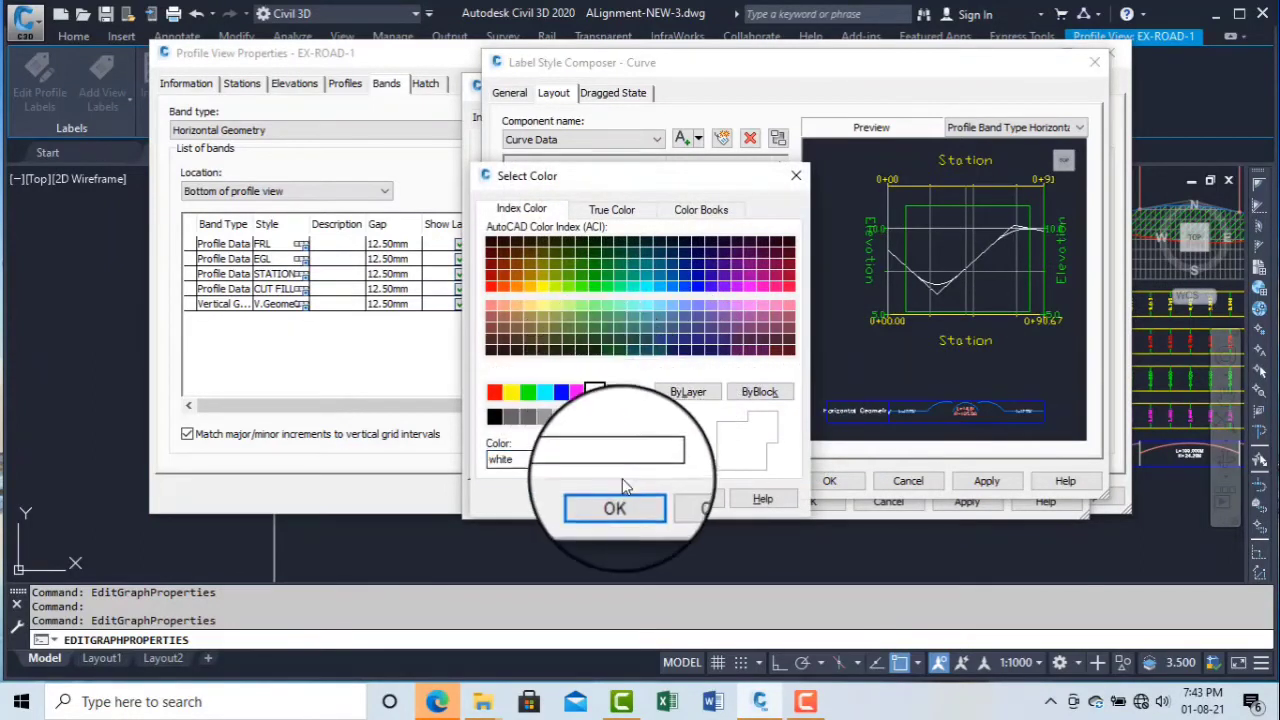
{"action": "left_click", "coordinate": [622, 499]}
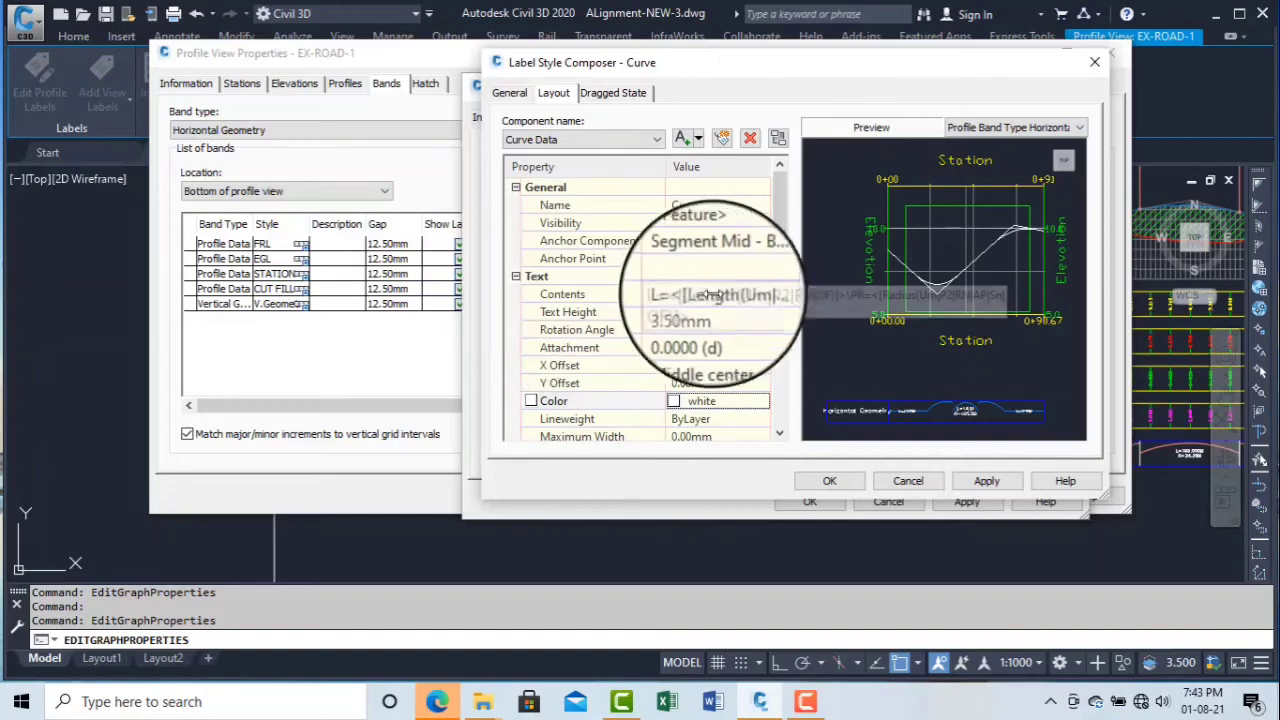
- Append an M suffix to the length line in the Curve Data contents and delete the radius line
{"action": "left_click", "coordinate": [760, 294]}
{"action": "left_click", "coordinate": [766, 294]}
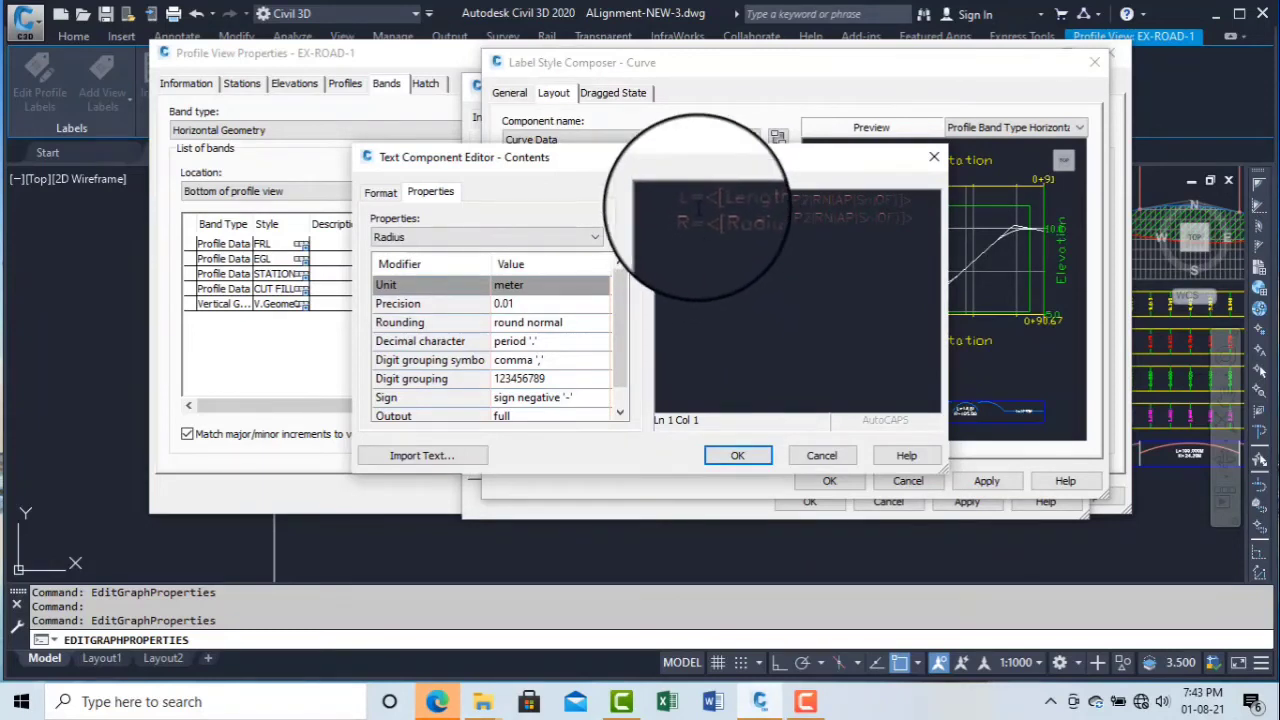
{"action": "left_click", "coordinate": [934, 221]}
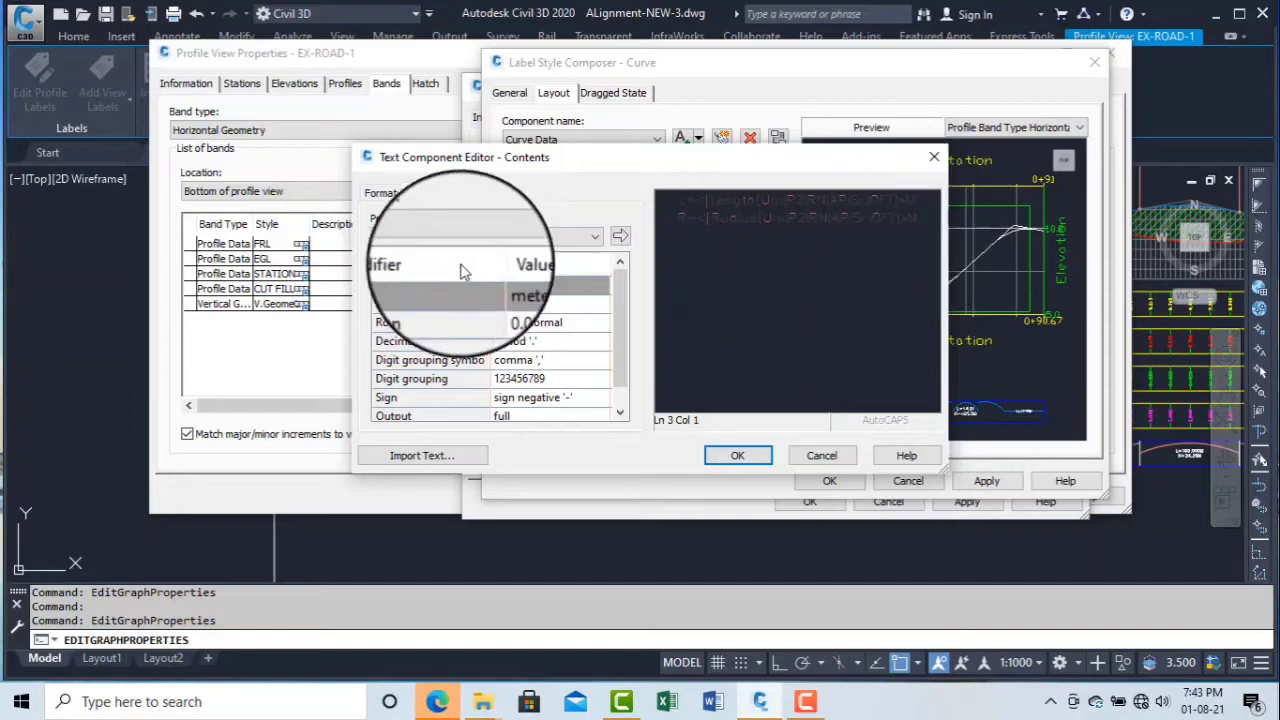
{"action": "left_click_drag", "start_coordinate": [930, 222], "coordinate": [640, 220]}
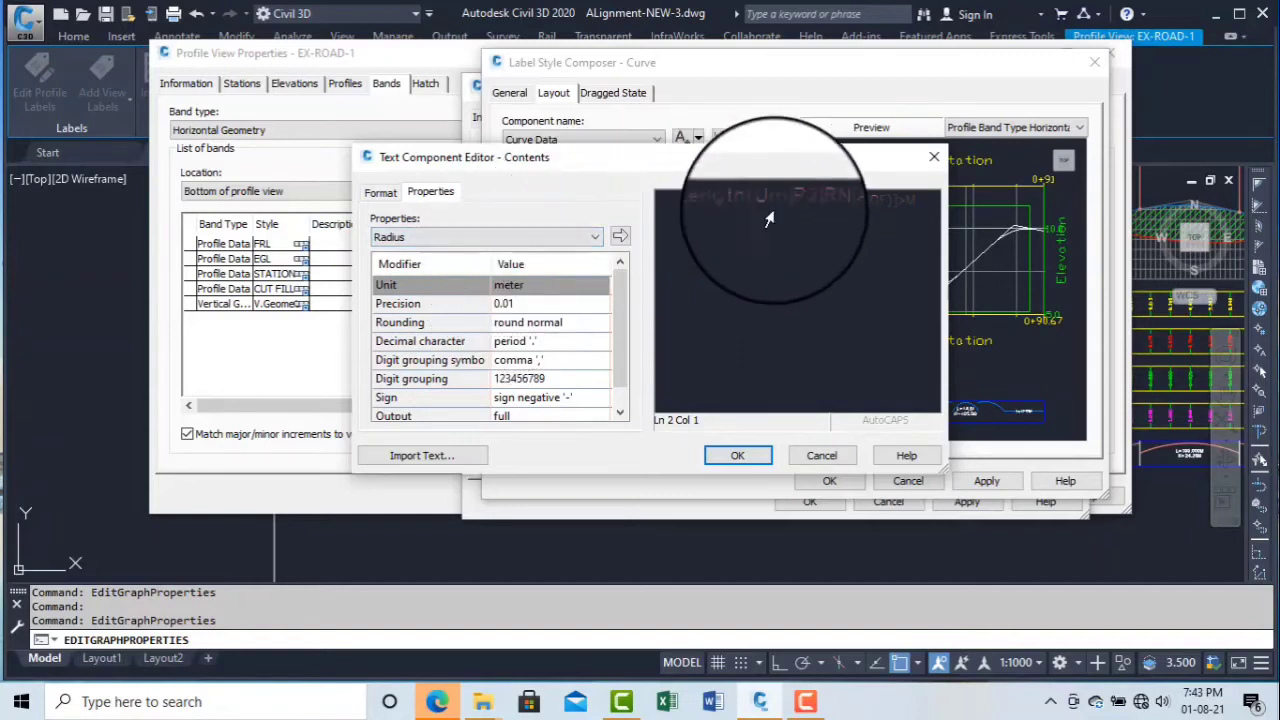
- Update the existing Length property in the Curve Data contents to a precision of 0.001
{"action": "left_click", "coordinate": [790, 200]}
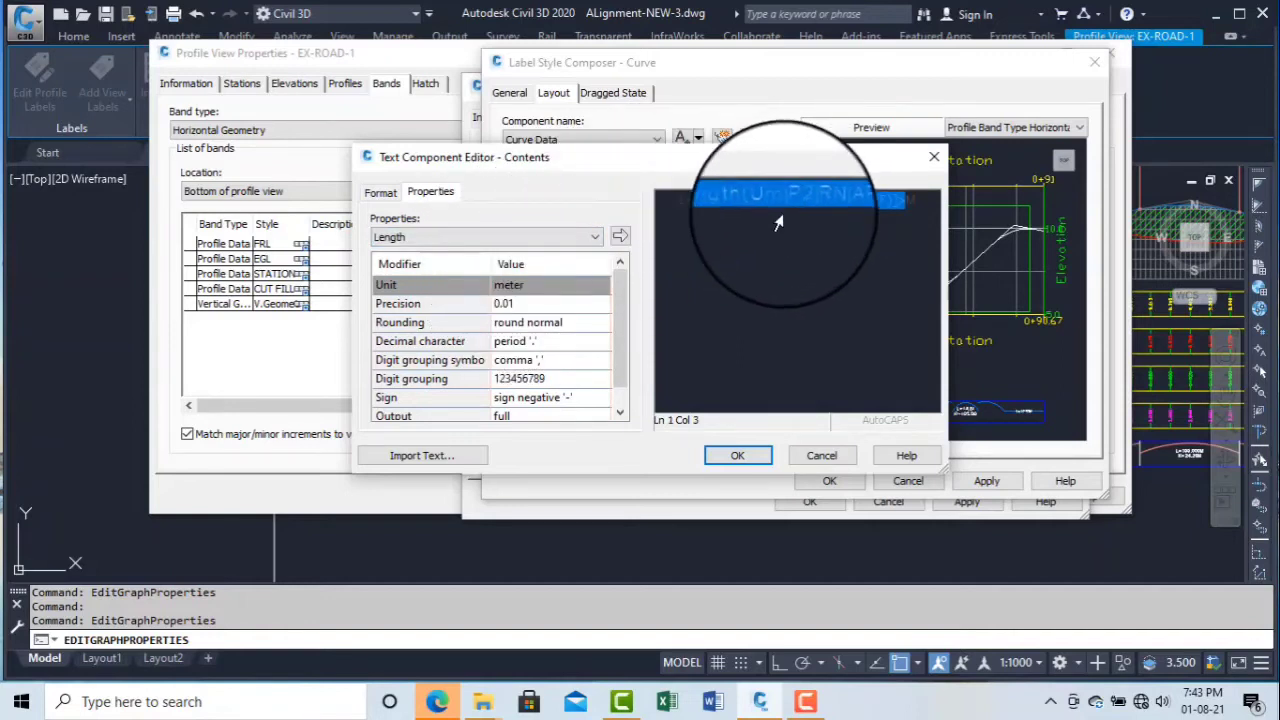
{"action": "left_click", "coordinate": [540, 303]}
{"action": "left_click", "coordinate": [540, 303]}
{"action": "left_click", "coordinate": [532, 358]}
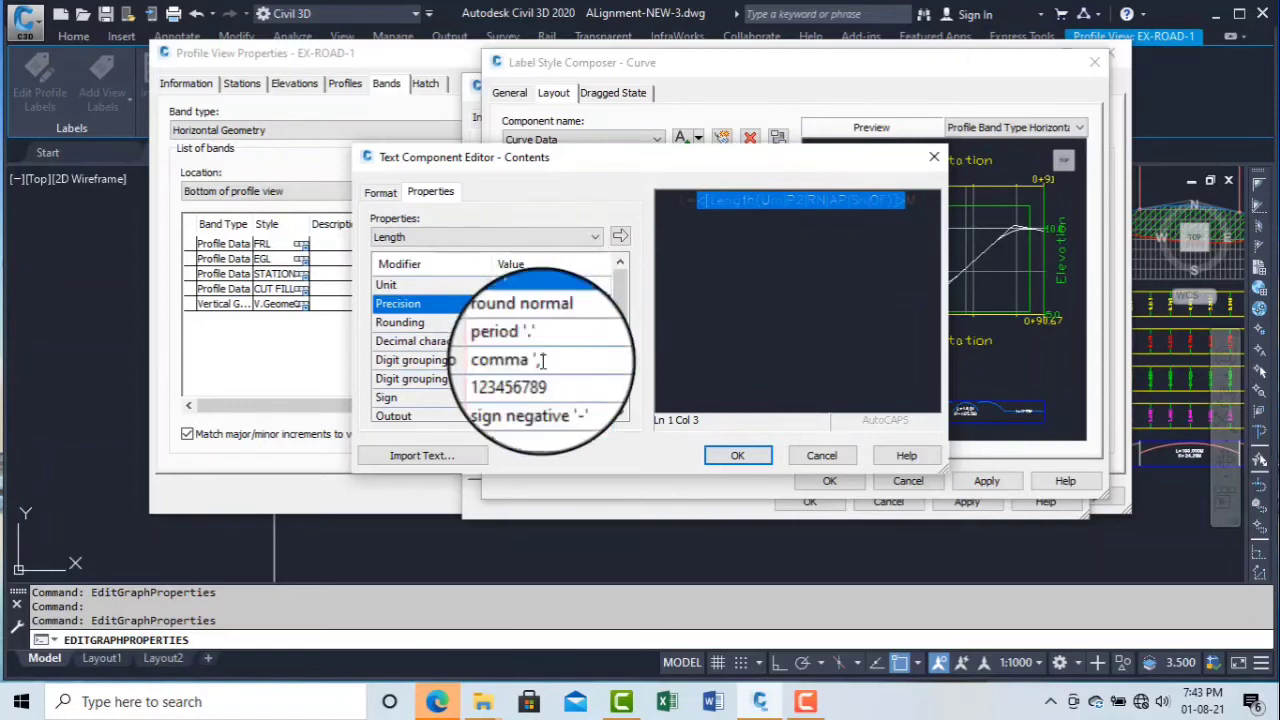
{"action": "left_click", "coordinate": [620, 237]}
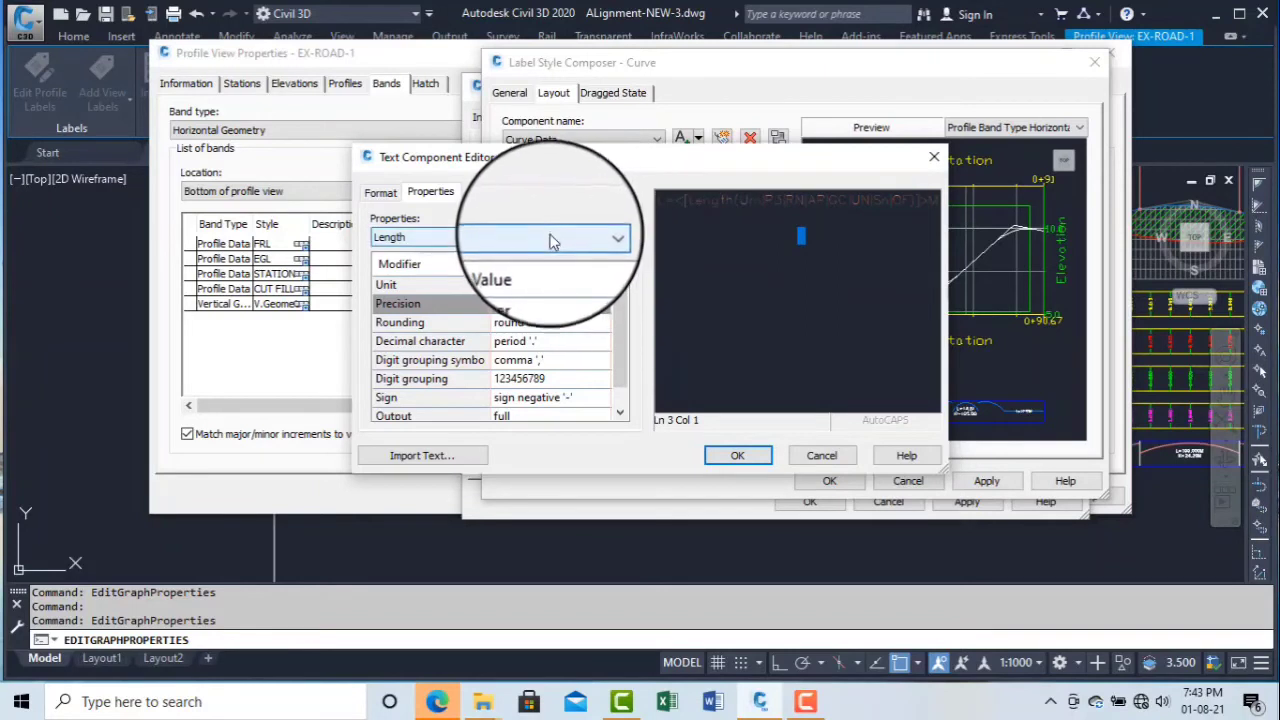
- Add an R= line to the contents with the Radius property at 0.001 precision, followed by M
{"action": "left_click", "coordinate": [760, 225]}
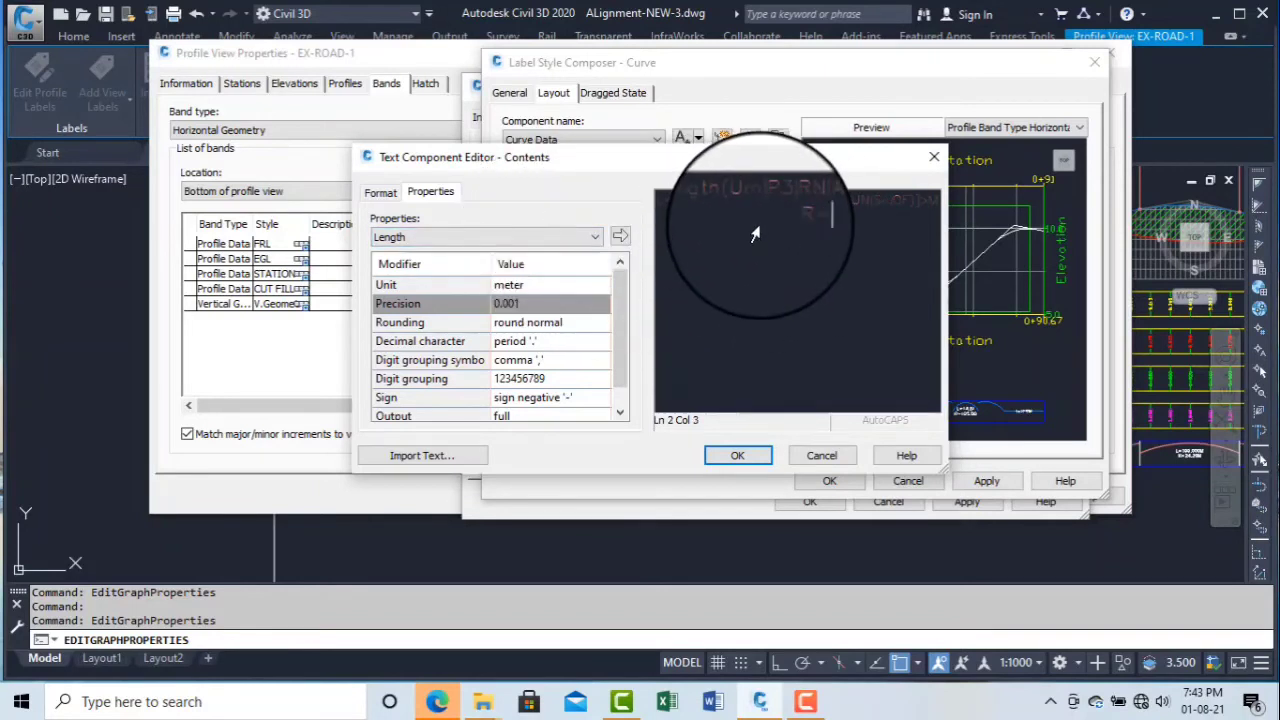
{"action": "left_click", "coordinate": [497, 240]}
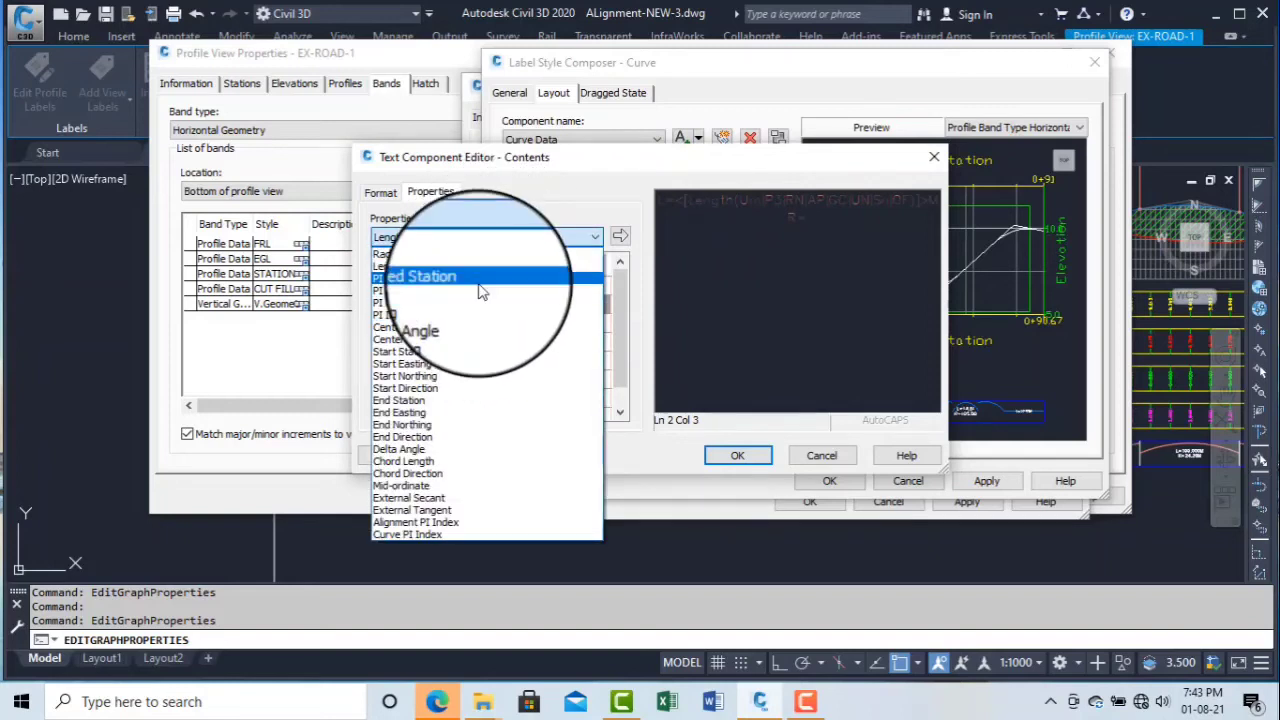
{"action": "left_click", "coordinate": [417, 254]}
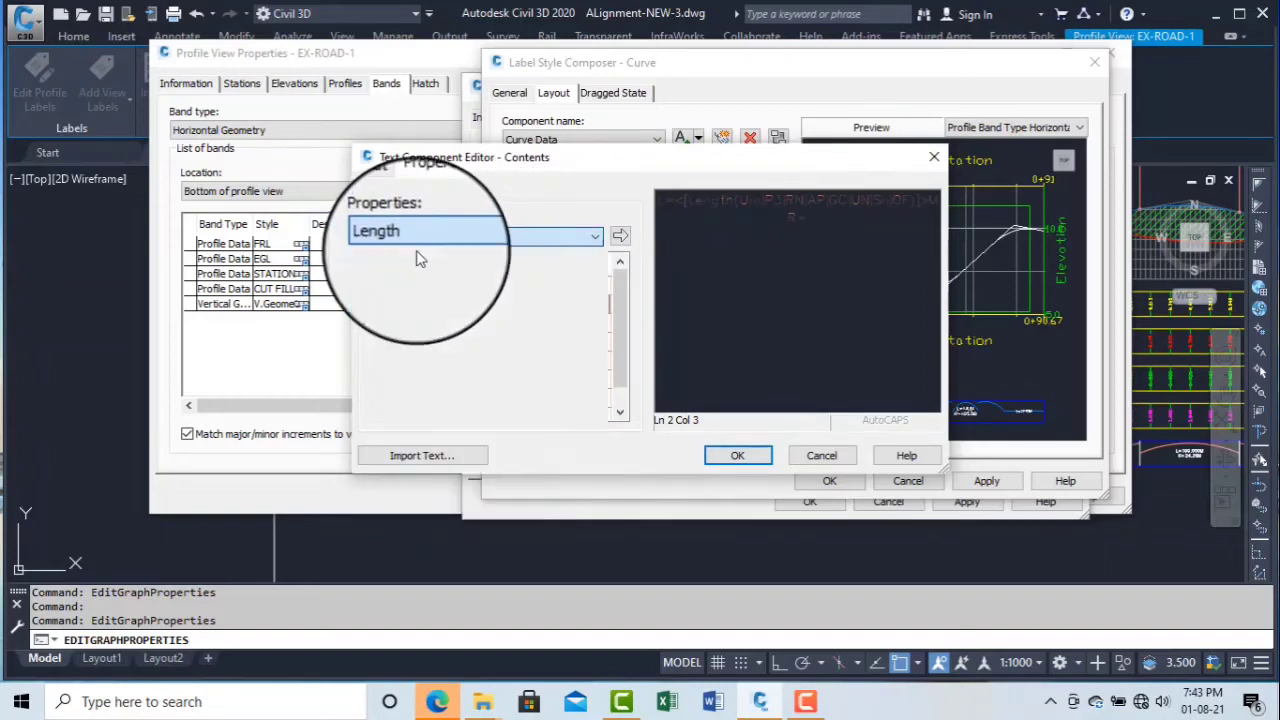
{"action": "left_click", "coordinate": [529, 305]}
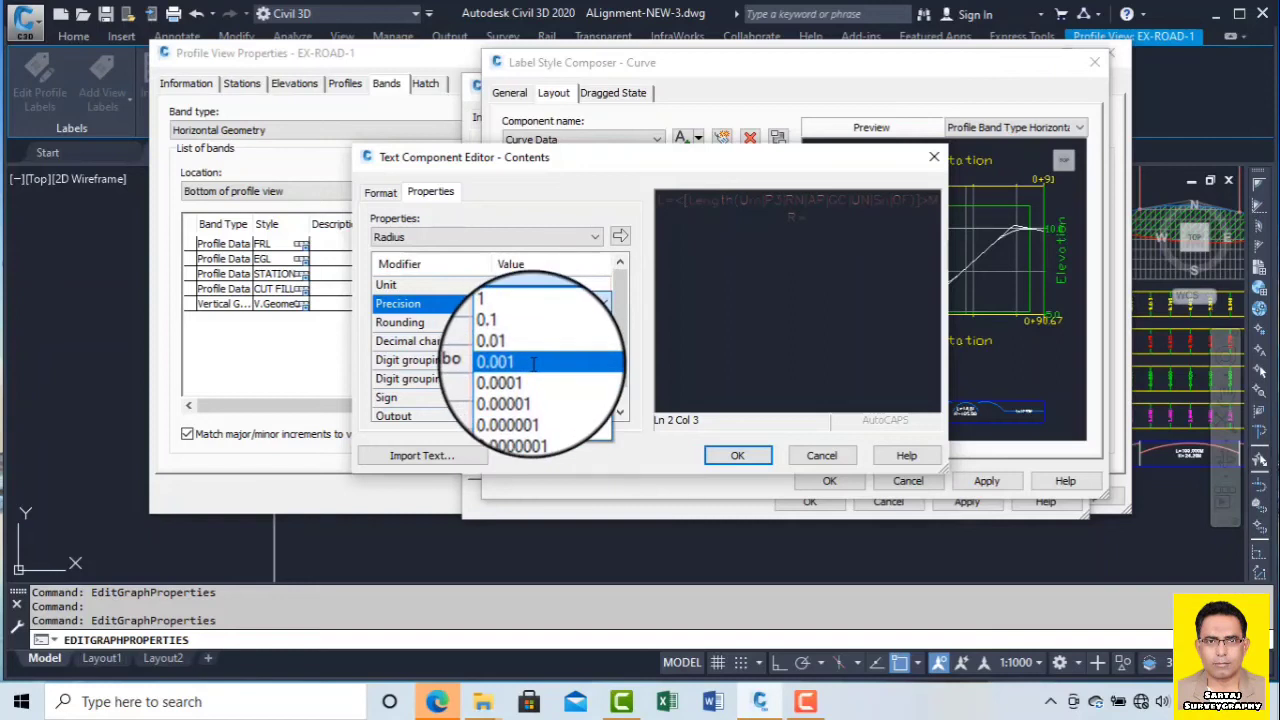
{"action": "left_click", "coordinate": [533, 363]}
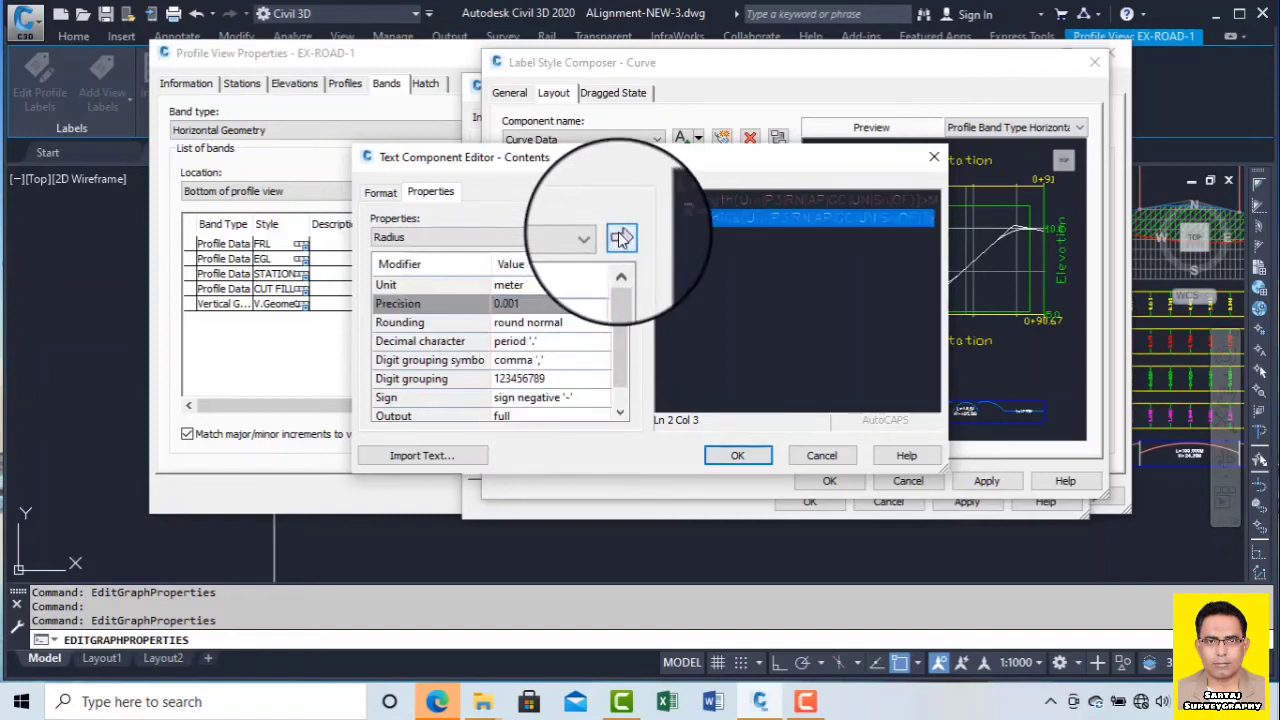
{"action": "left_click", "coordinate": [937, 223]}
{"action": "type", "text": "M"}
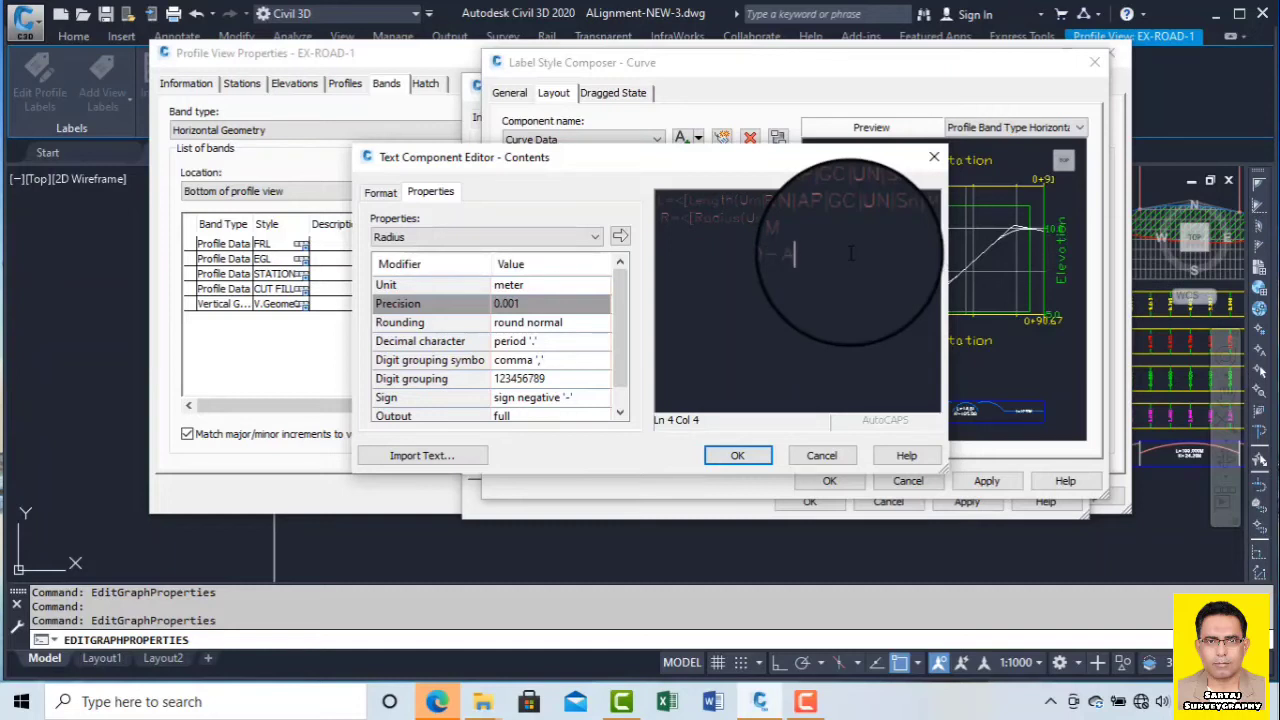
- Add a D-A= line with the Delta Angle property in DD°MM'SS.SS" format at 10 seconds precision, and accept the Curve Data contents
{"action": "left_click", "coordinate": [464, 237]}
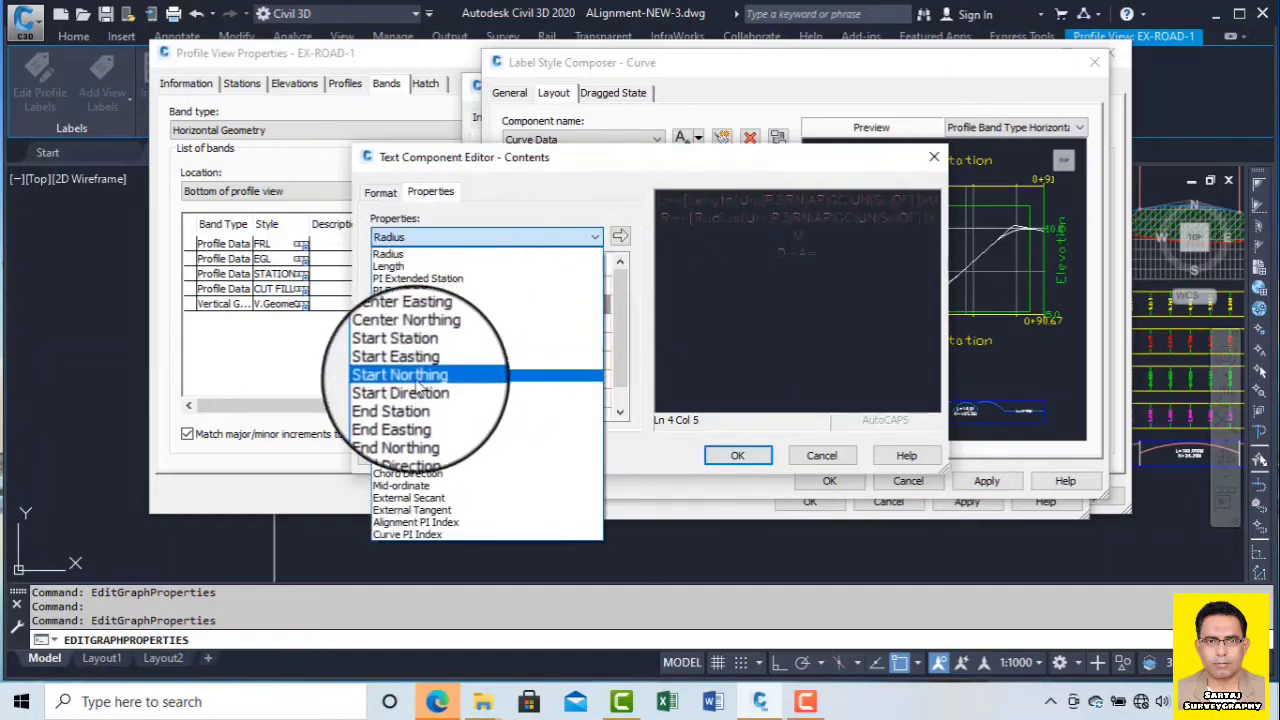
{"action": "left_click", "coordinate": [428, 452]}
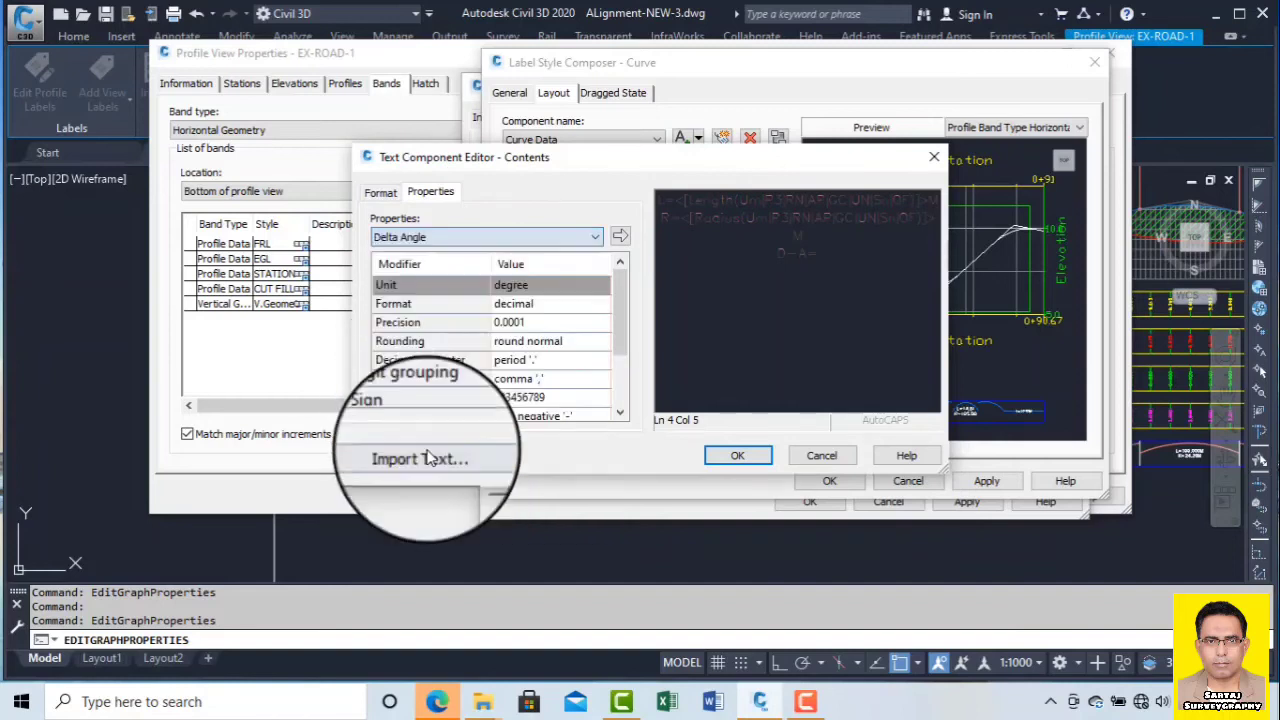
{"action": "left_click", "coordinate": [558, 303]}
{"action": "left_click", "coordinate": [561, 304]}
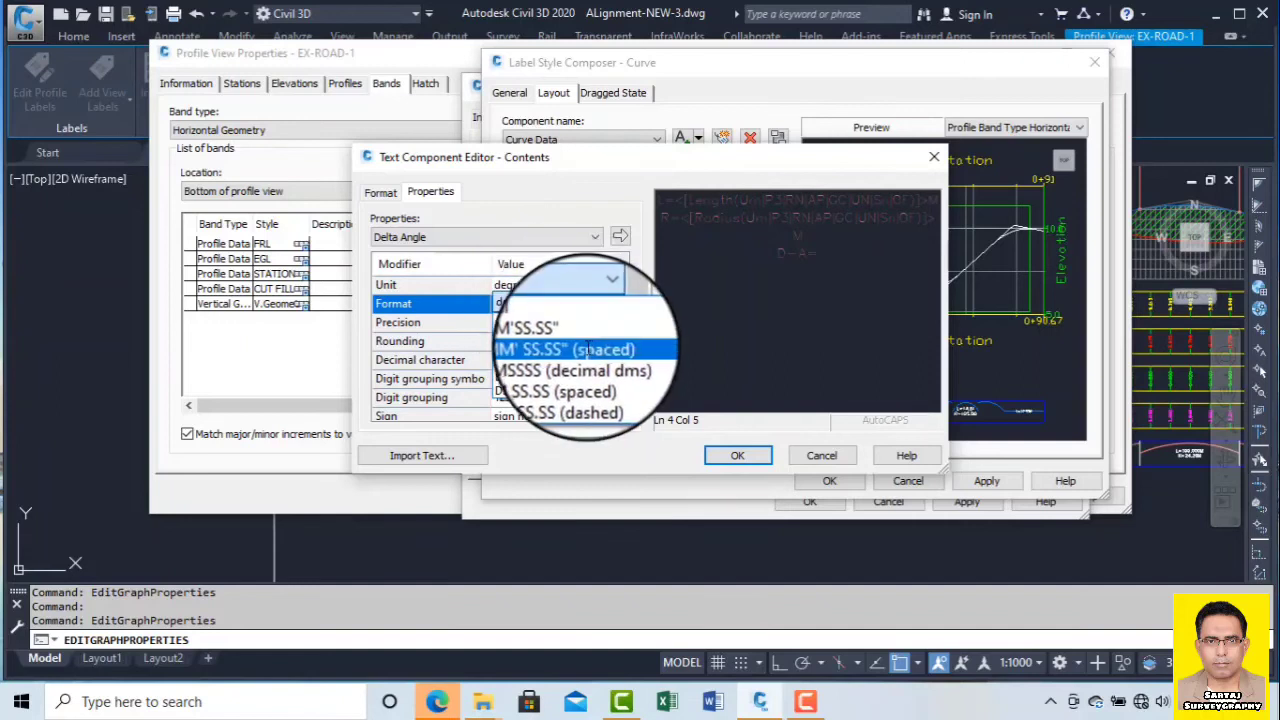
{"action": "left_click", "coordinate": [564, 336]}
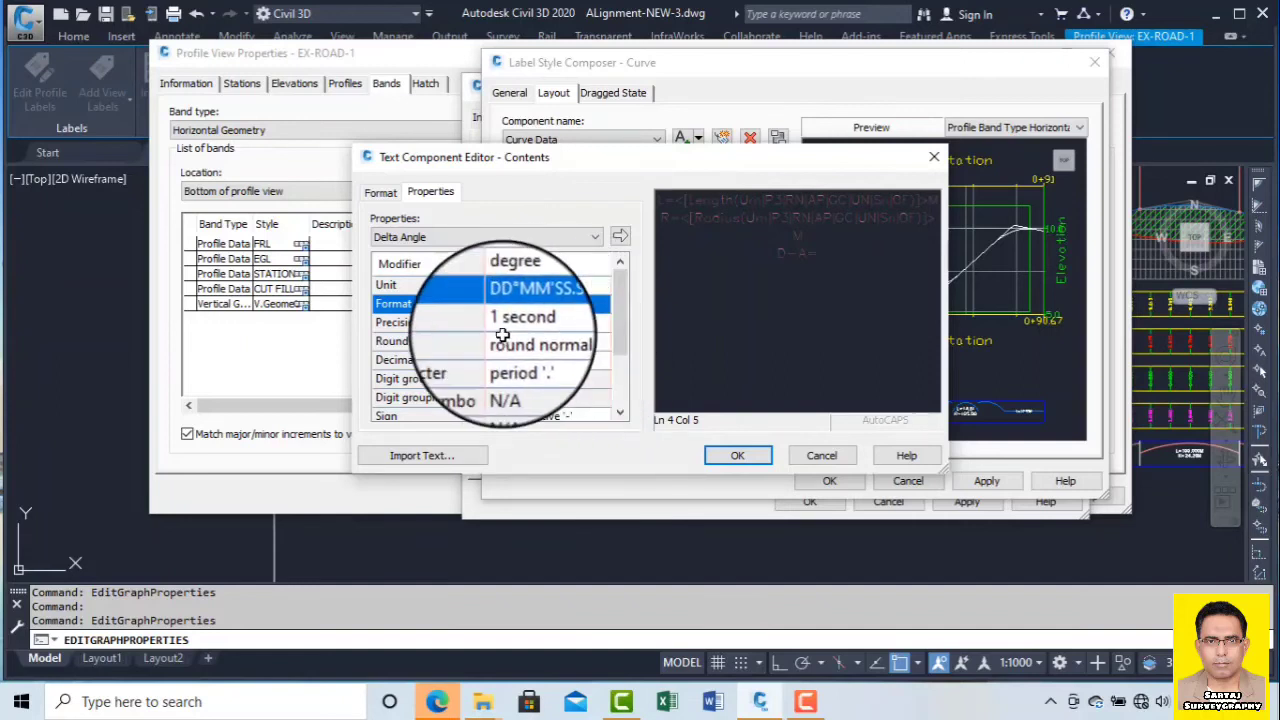
{"action": "left_click", "coordinate": [551, 323]}
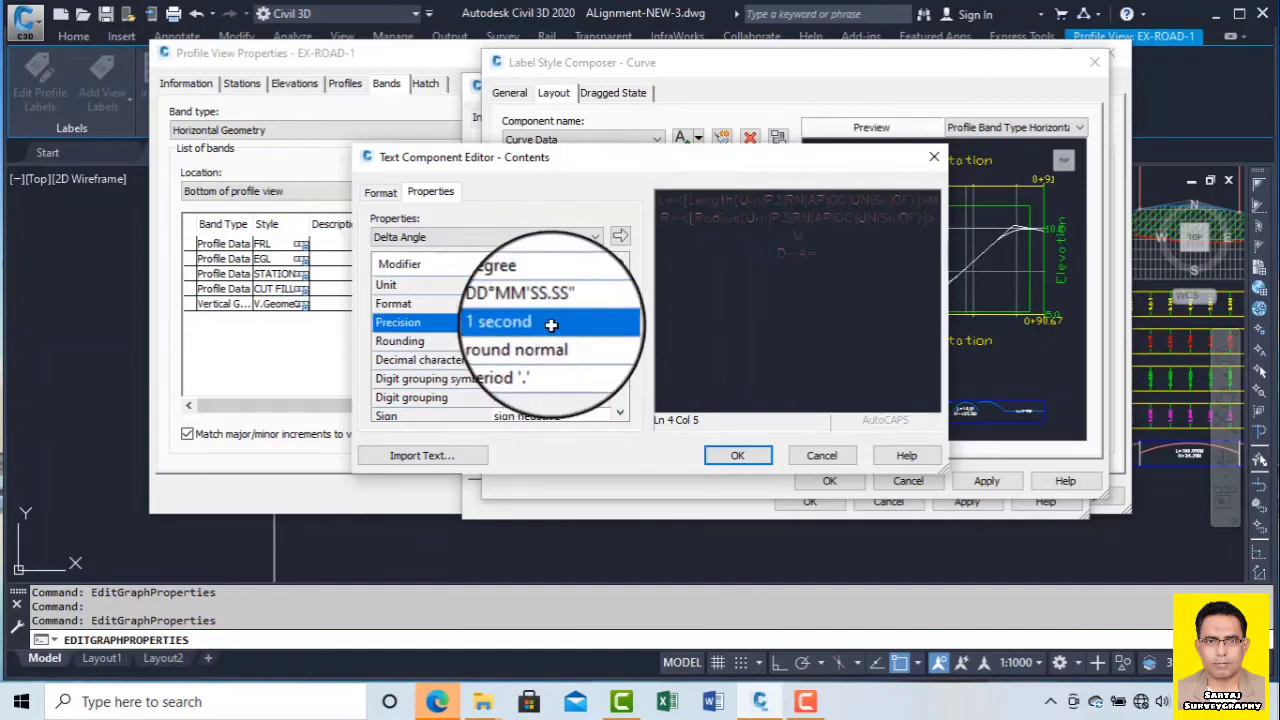
{"action": "left_click", "coordinate": [551, 323]}
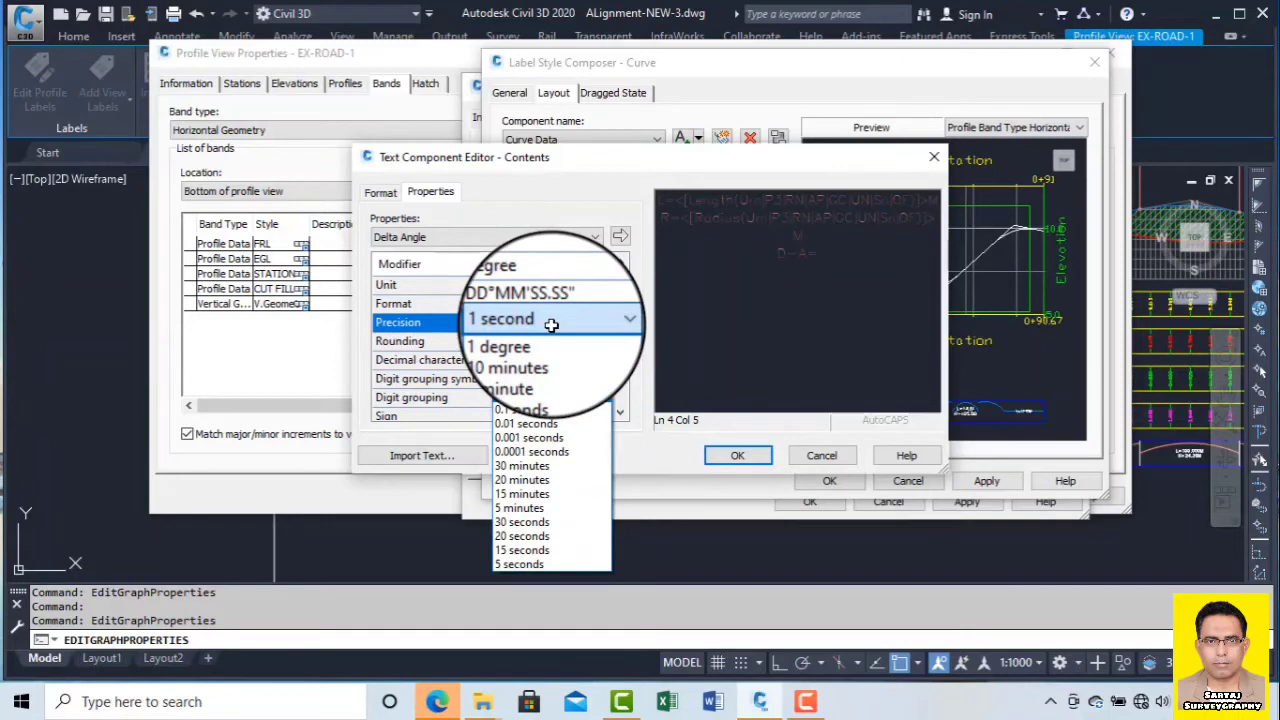
{"action": "left_click", "coordinate": [556, 382]}
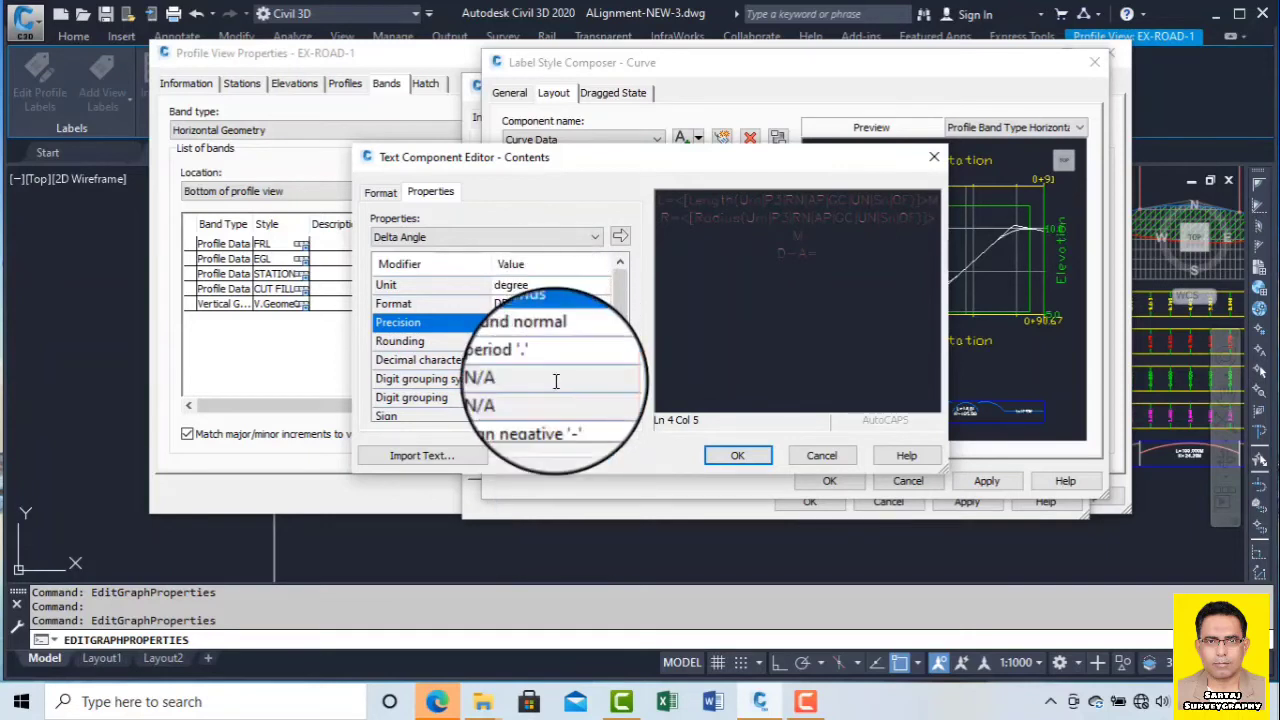
{"action": "left_click", "coordinate": [621, 237]}
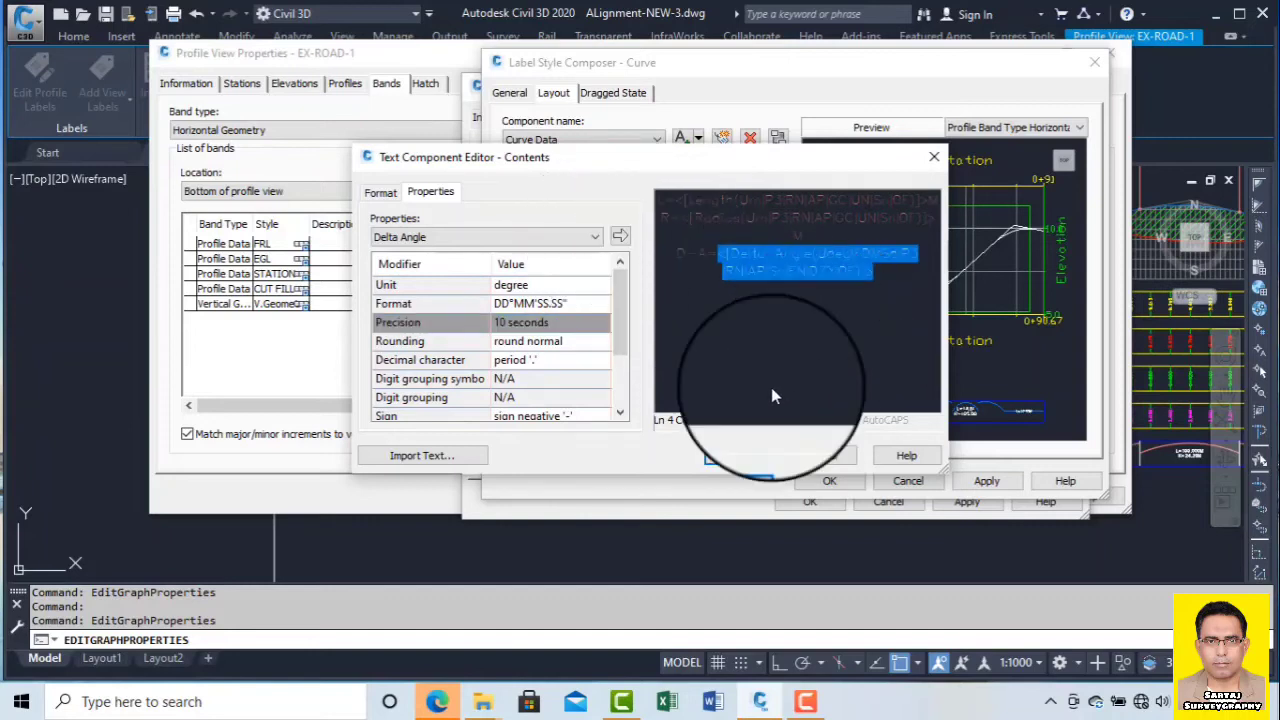
{"action": "left_click", "coordinate": [736, 460]}
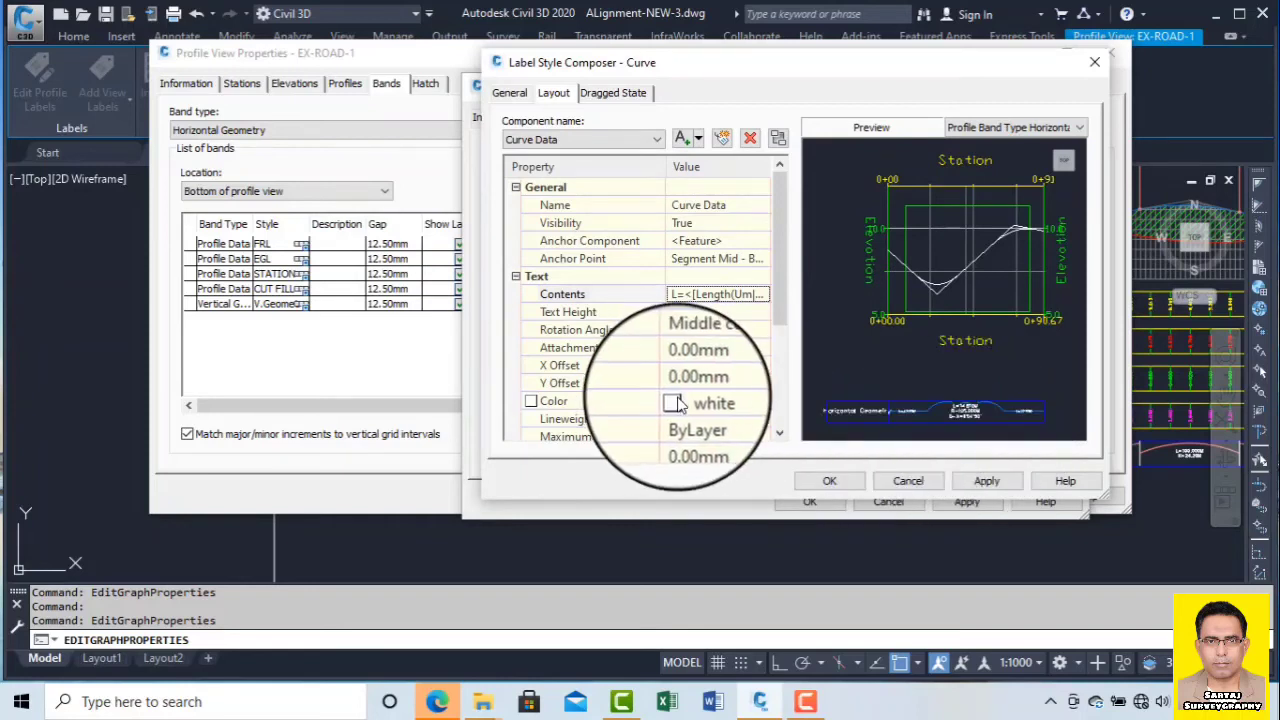
- Apply and accept the Curve label style, then apply and accept the H-Geometry band style
{"action": "left_click", "coordinate": [986, 481]}
{"action": "left_click", "coordinate": [829, 481]}
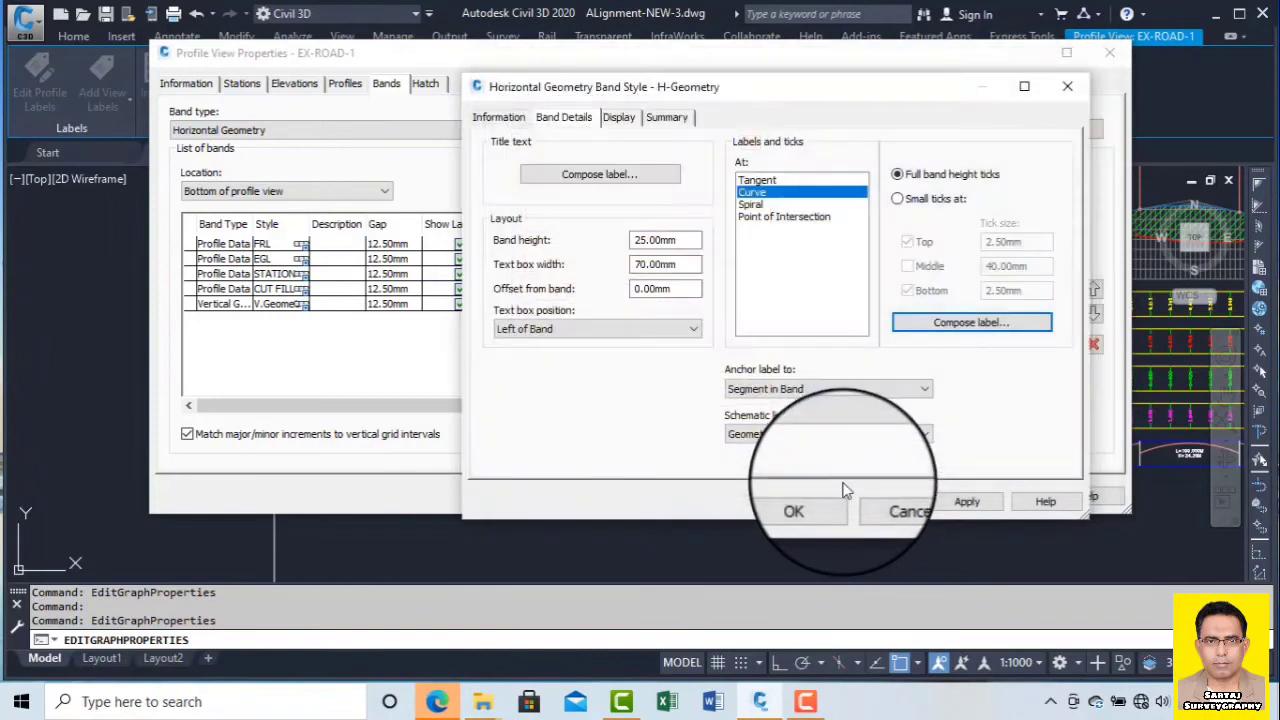
{"action": "left_click", "coordinate": [966, 504]}
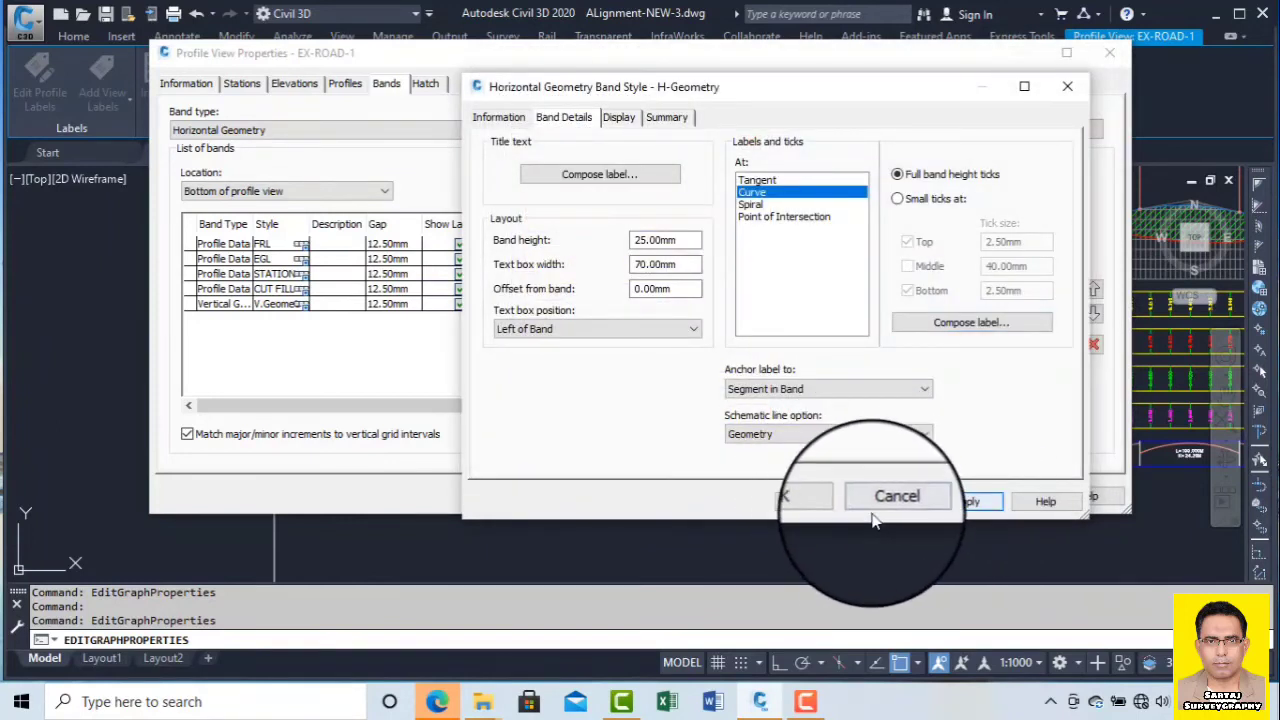
{"action": "left_click", "coordinate": [805, 503]}
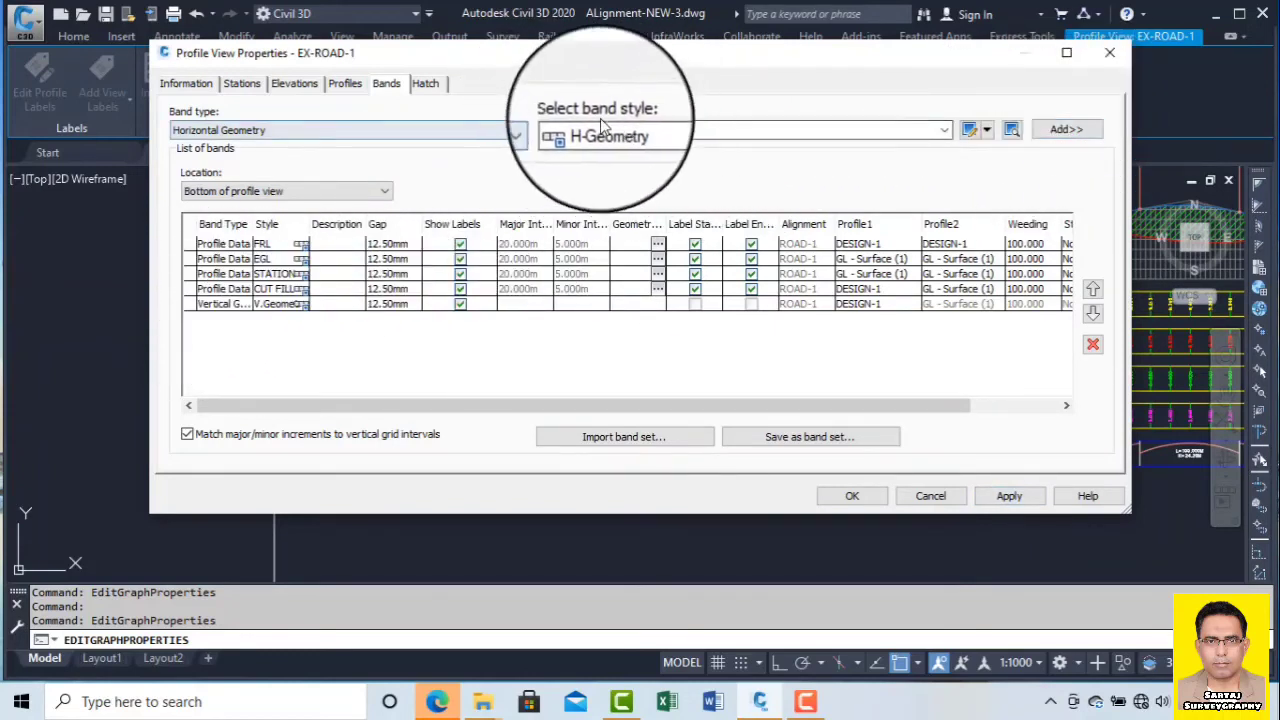
- Add the H-Geometry horizontal geometry band to the list of bands at the bottom of the profile view
{"action": "left_click", "coordinate": [1072, 130]}
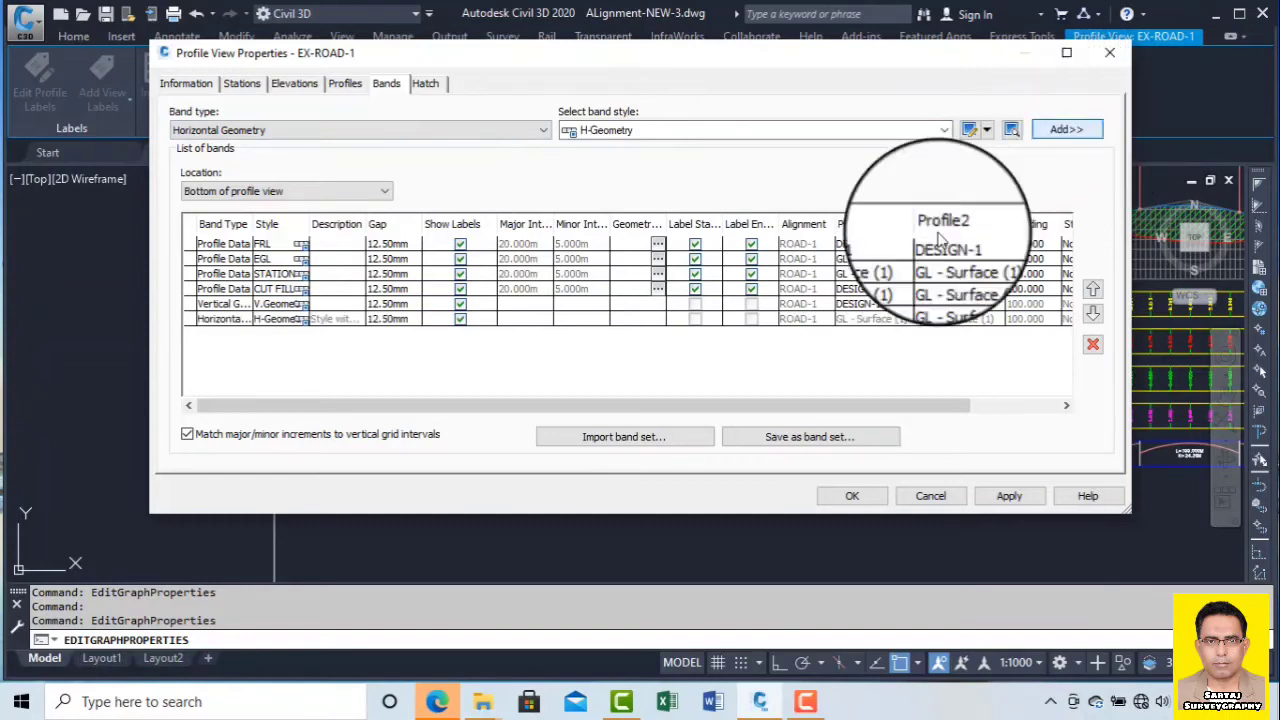
{"action": "left_click", "coordinate": [880, 320]}
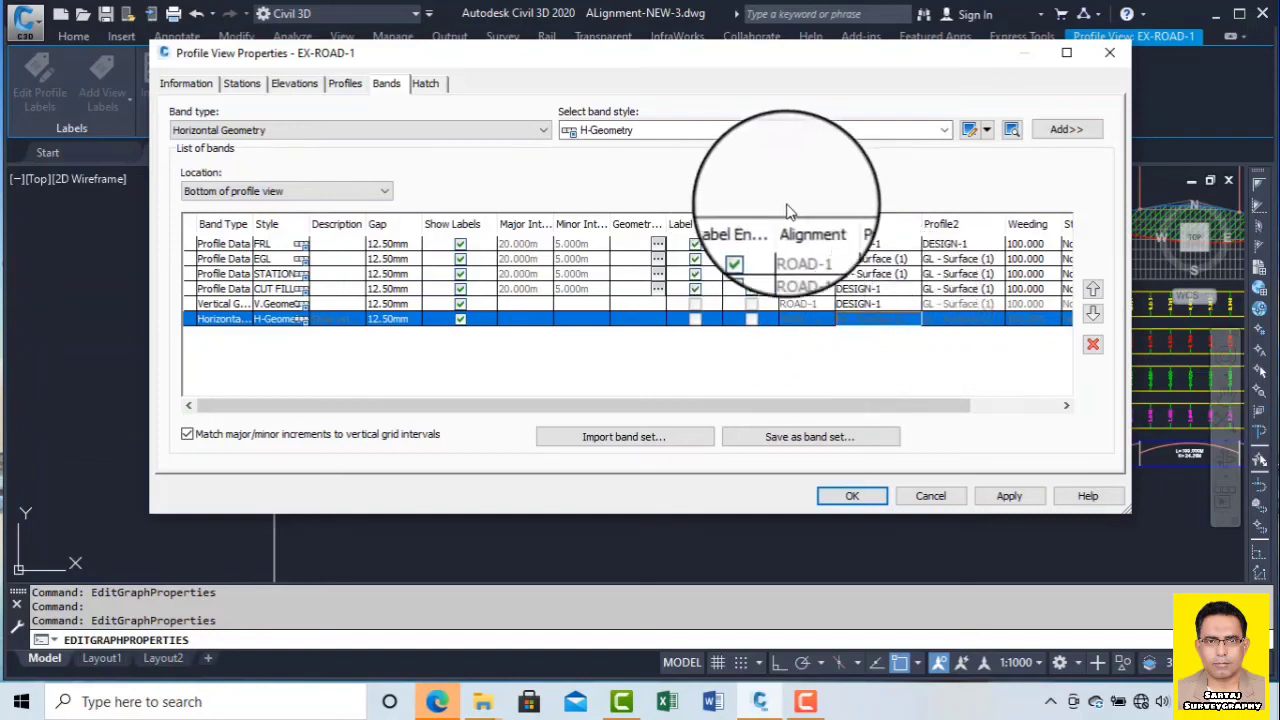
- Apply and accept the EX-ROAD-1 profile view properties, then check the curve labels in the horizontal geometry band
{"action": "left_click", "coordinate": [1005, 496]}
{"action": "left_click", "coordinate": [852, 496]}
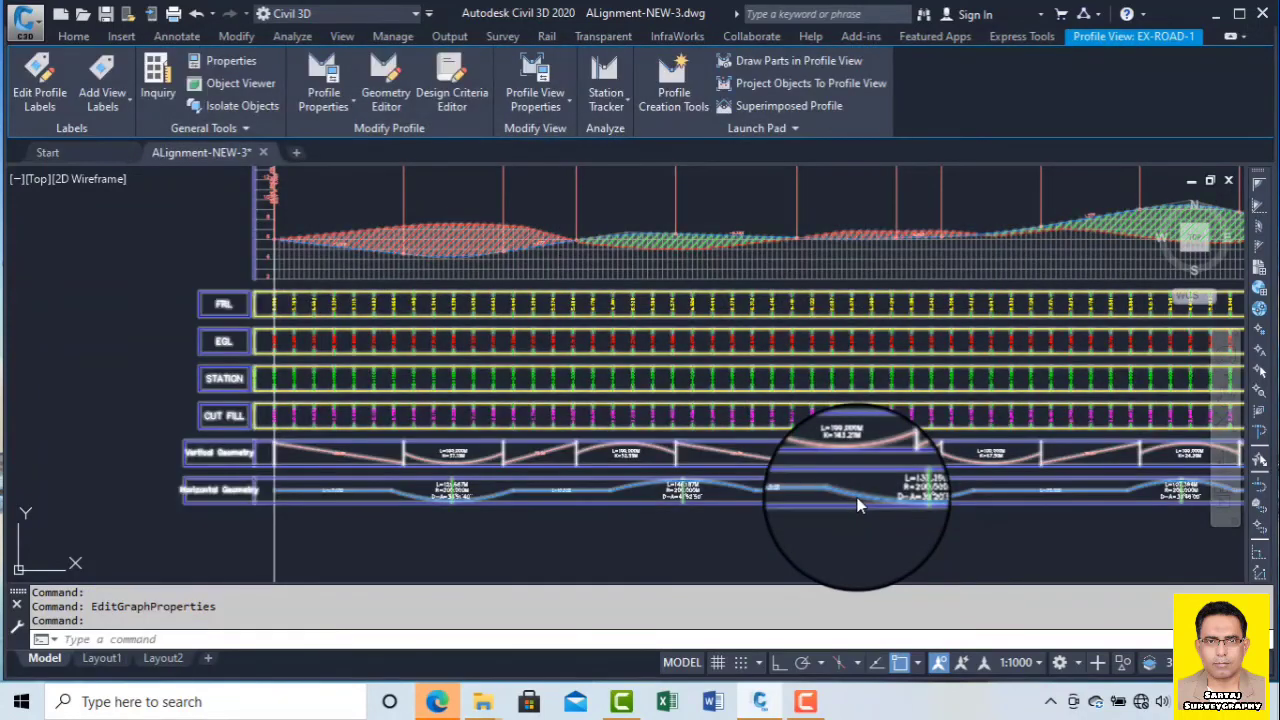
{"action": "scroll", "coordinate": [652, 508], "scroll_direction": "up", "scroll_amount": 8}
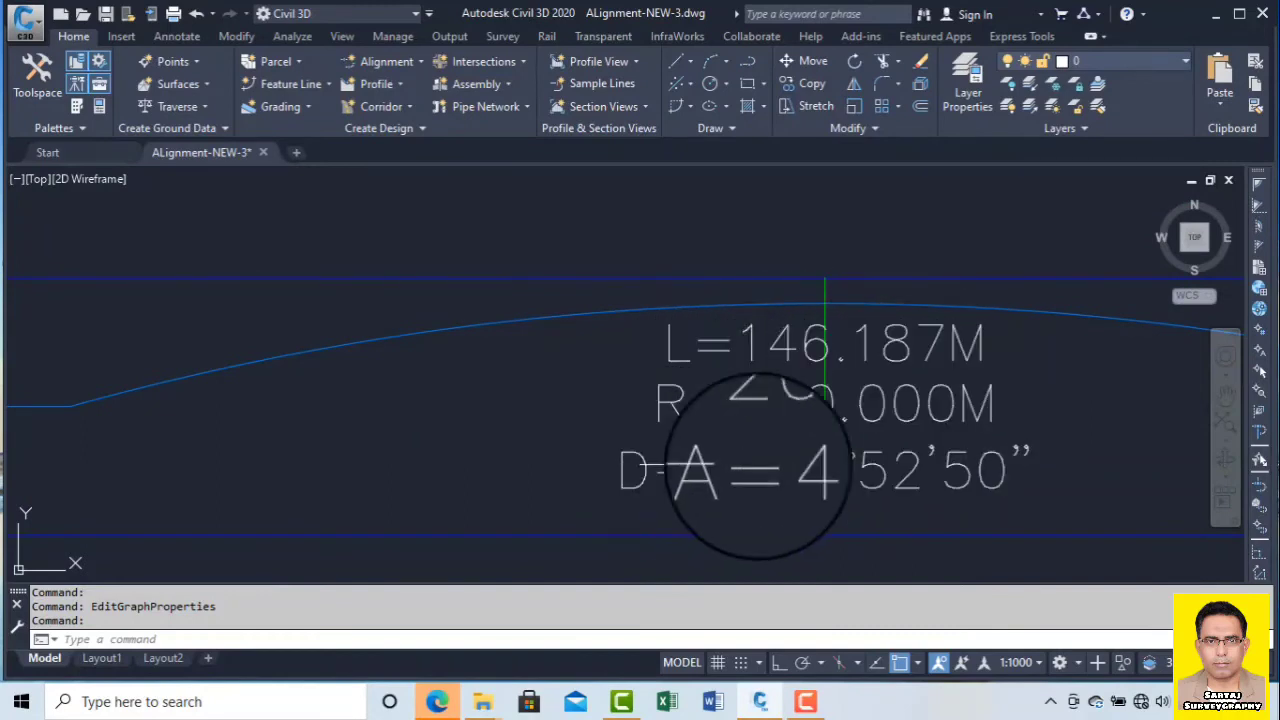
{"action": "scroll", "coordinate": [845, 445], "scroll_direction": "down", "scroll_amount": 6}
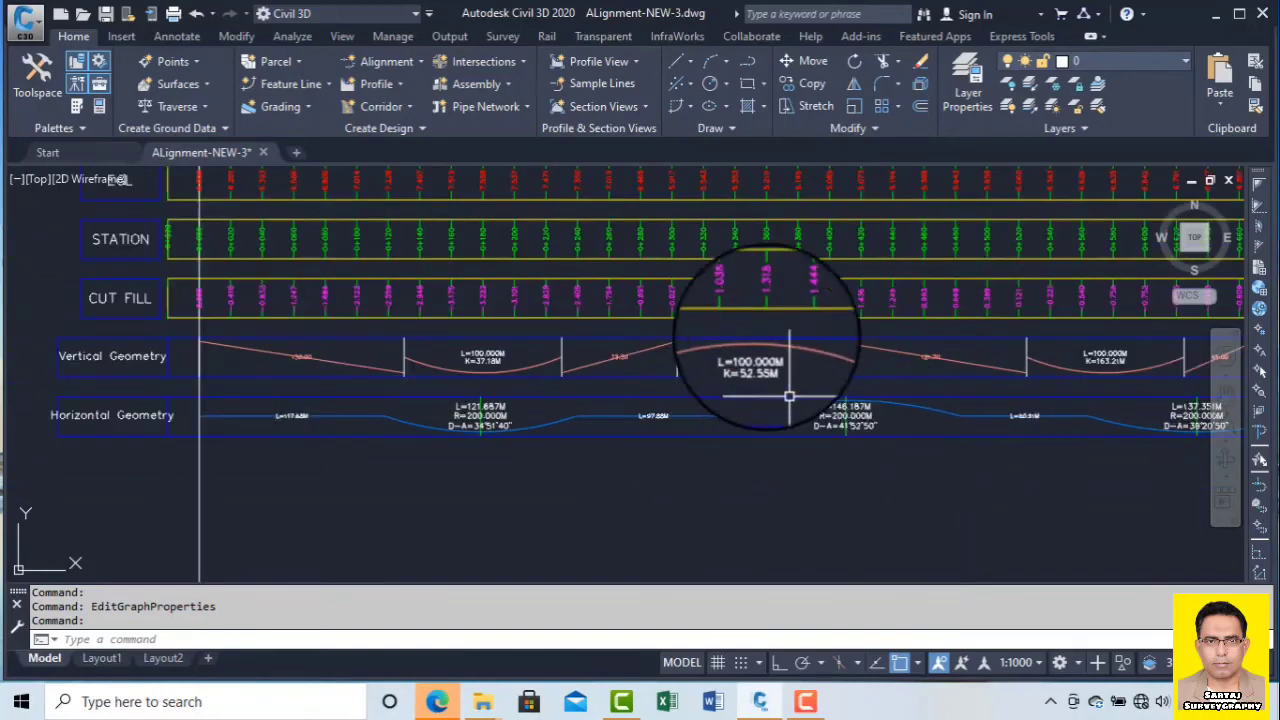
{"action": "scroll", "coordinate": [745, 291], "scroll_direction": "down", "scroll_amount": 2}
{"action": "middle_click_drag", "start_coordinate": [745, 291], "coordinate": [761, 441]}
- Reopen the EX-ROAD-1 profile view's band settings and open the H-Geometry band style for editing
{"action": "left_click", "coordinate": [706, 290]}
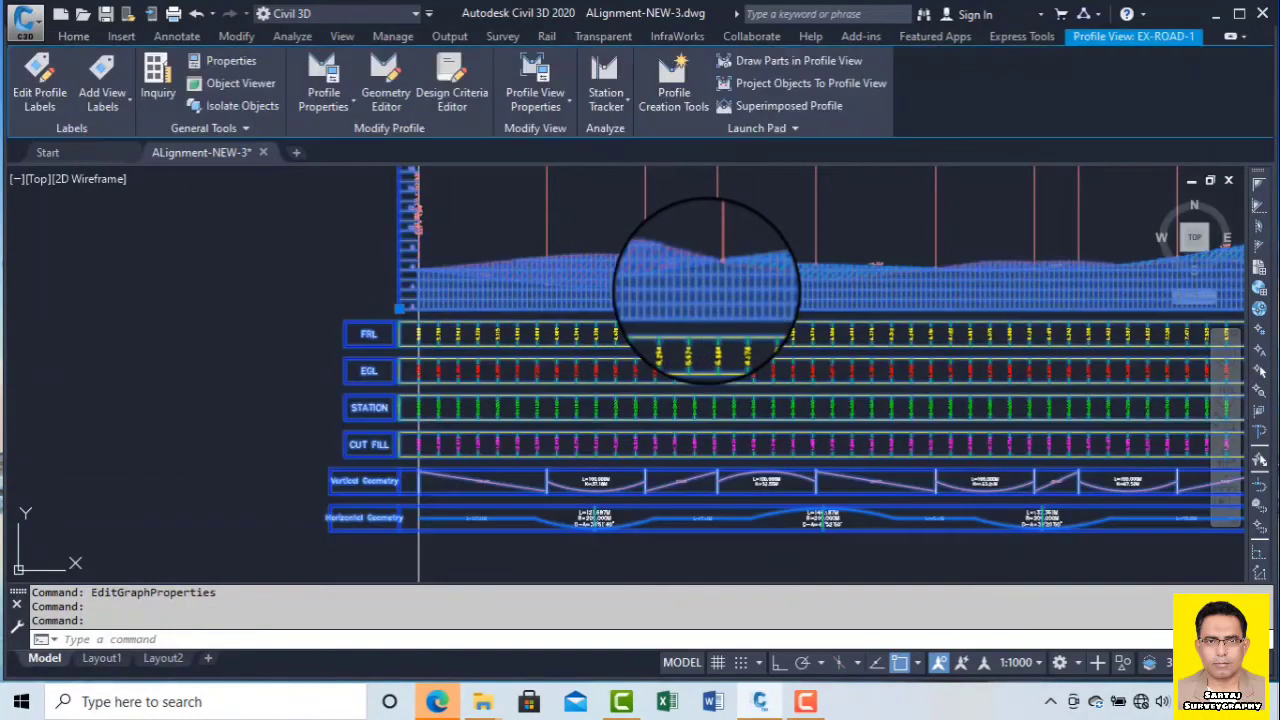
{"action": "right_click", "coordinate": [706, 290]}
{"action": "left_click", "coordinate": [790, 468]}
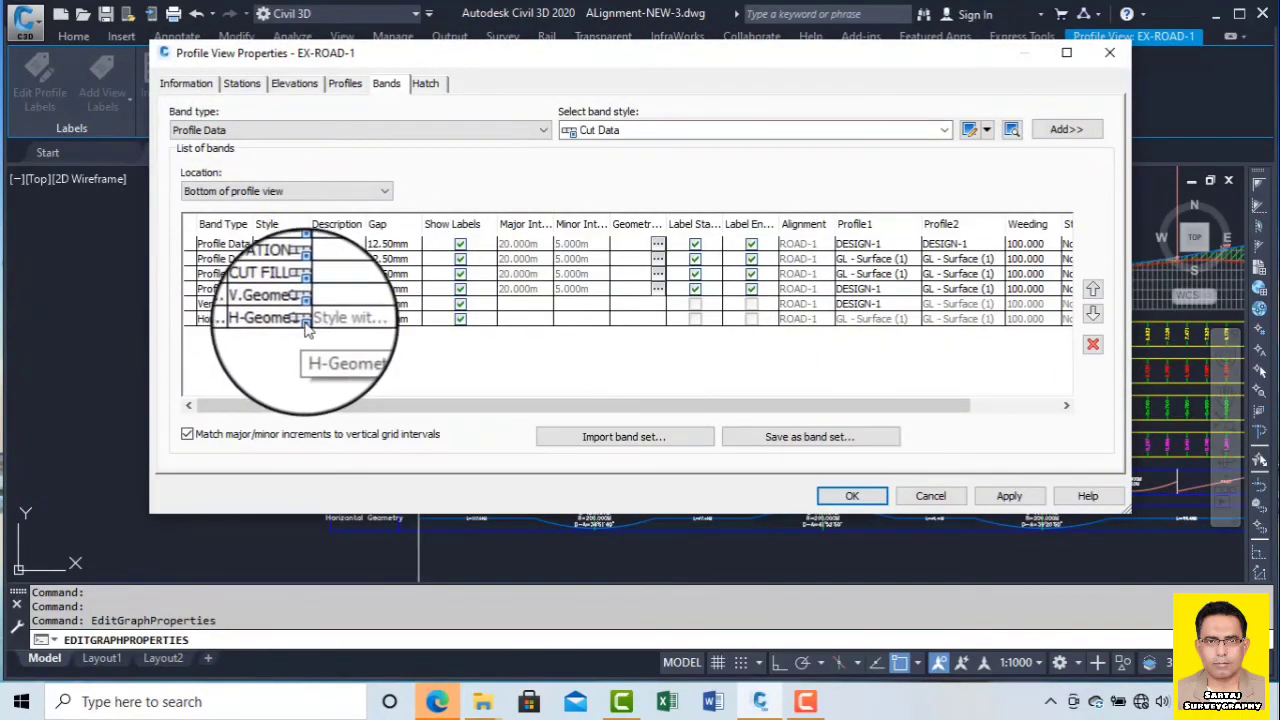
{"action": "left_click", "coordinate": [305, 318]}
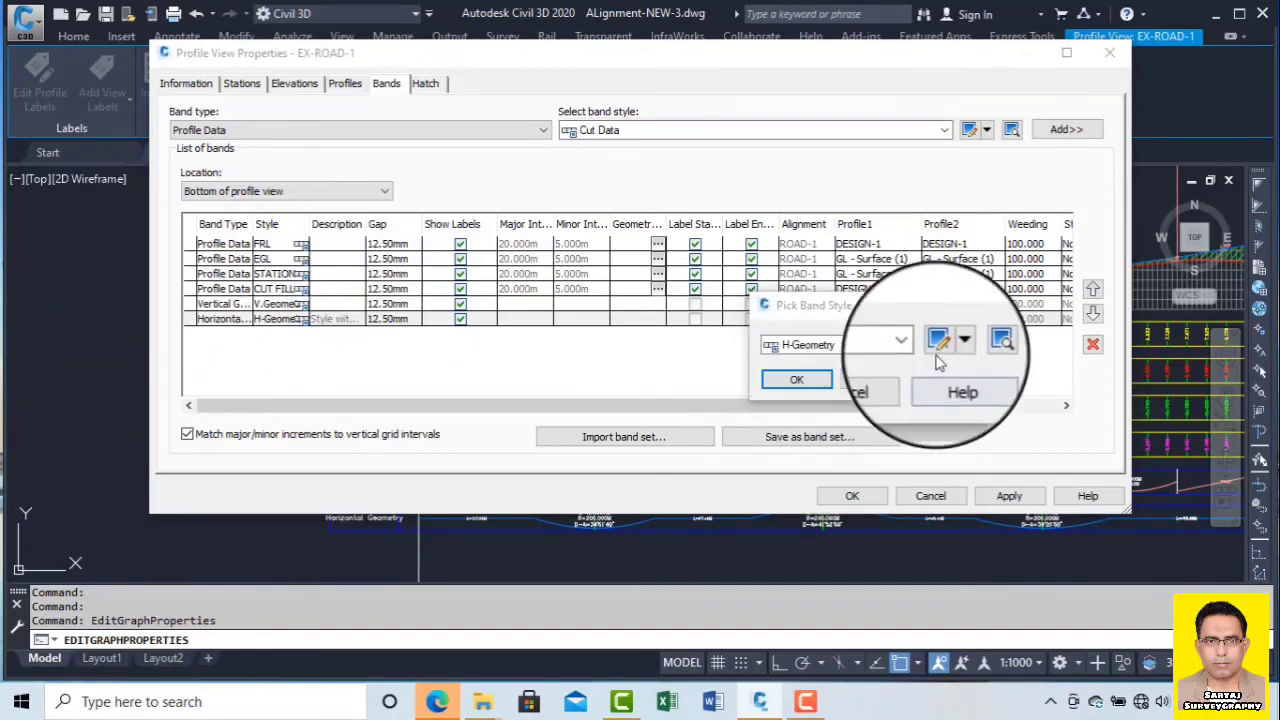
{"action": "left_click", "coordinate": [938, 342]}
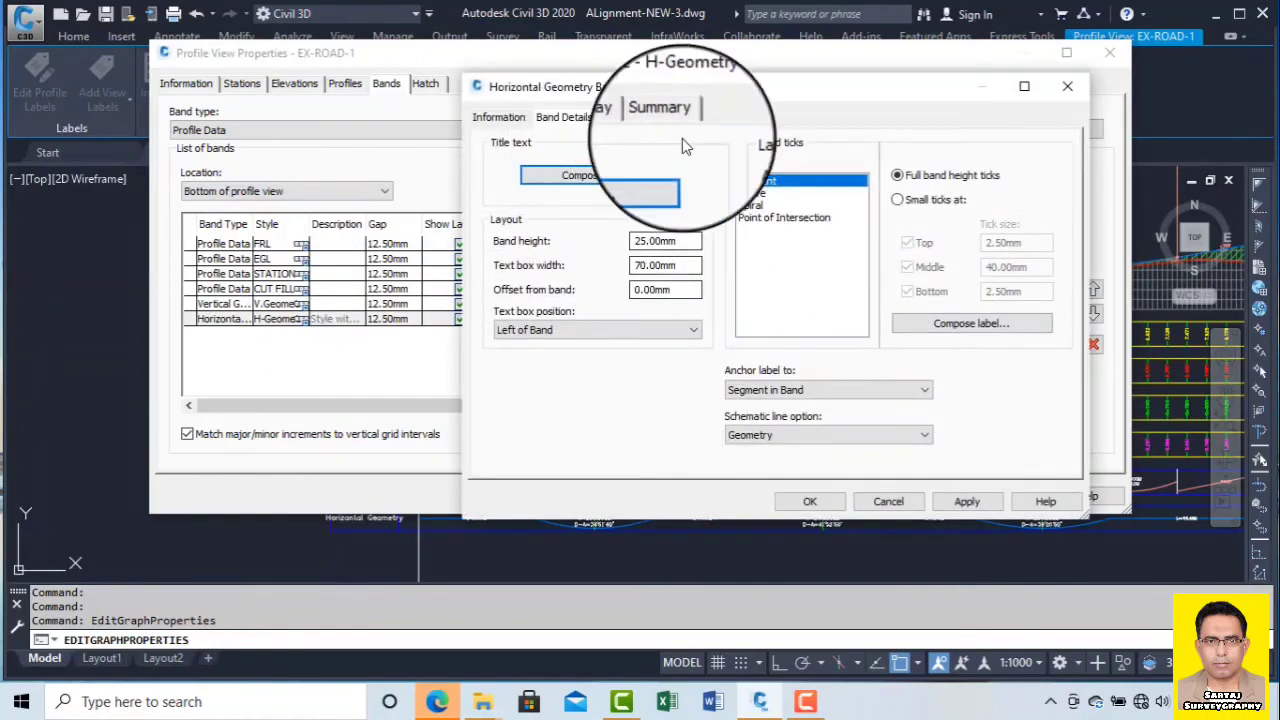
- Review the Tangent label's Tangent Data contents and available properties, then close its editors without changes
{"action": "left_click", "coordinate": [961, 325]}
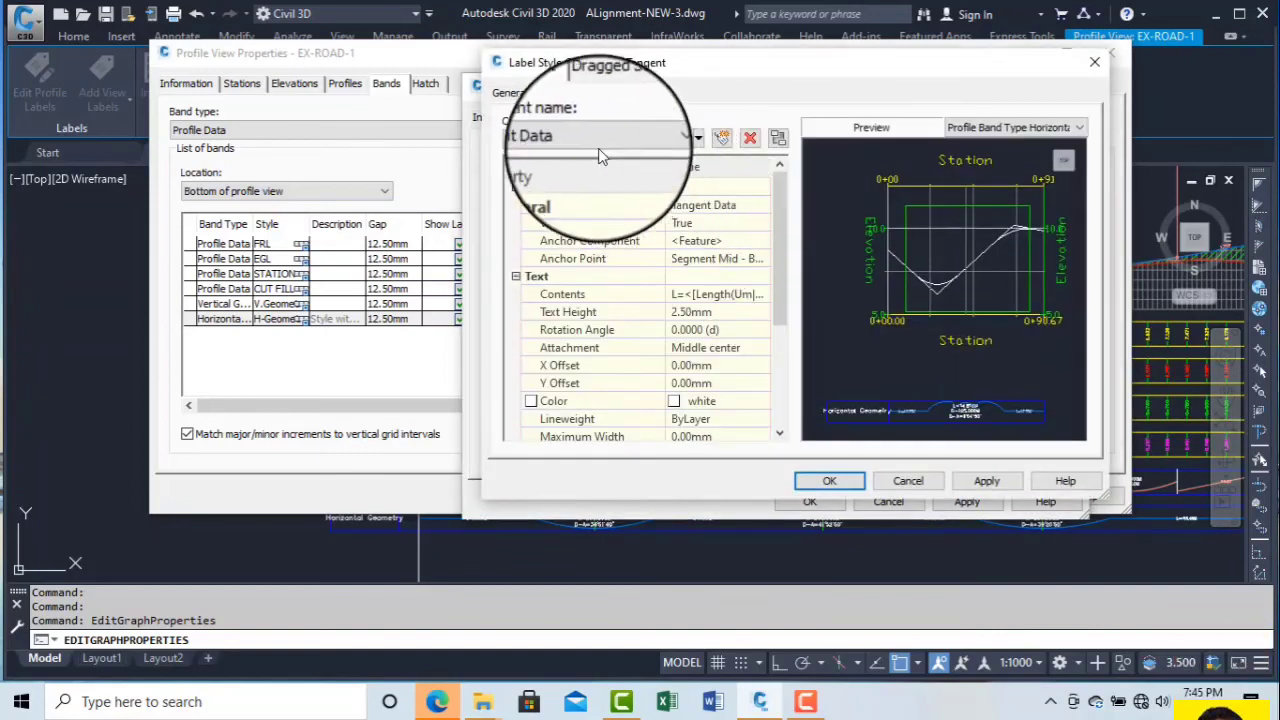
{"action": "left_click", "coordinate": [735, 294]}
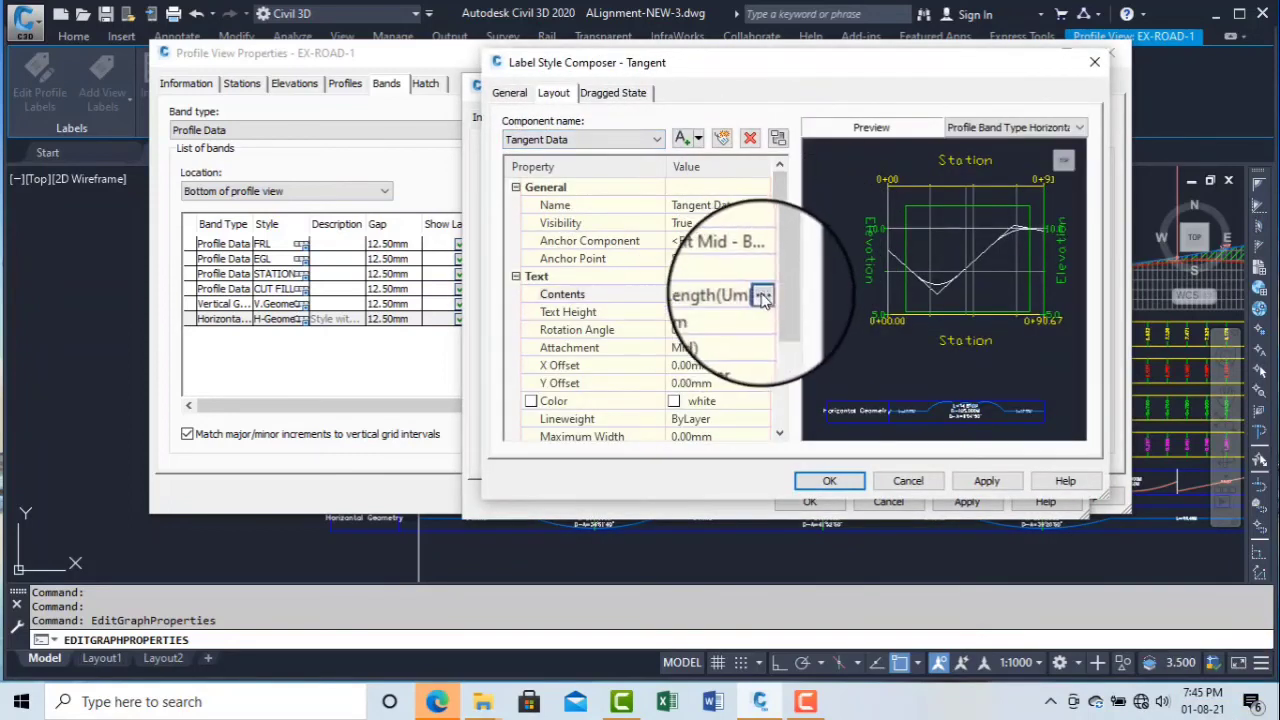
{"action": "left_click", "coordinate": [761, 293]}
{"action": "left_click", "coordinate": [537, 239]}
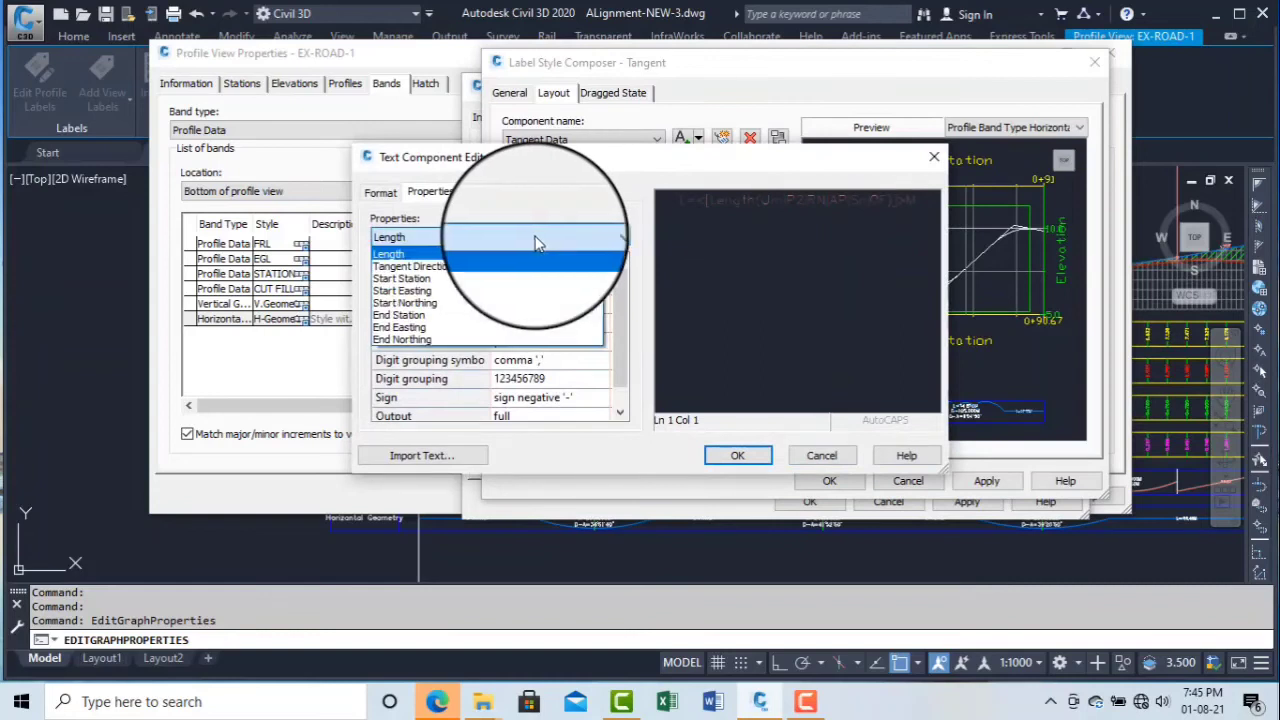
{"action": "left_click", "coordinate": [817, 232]}
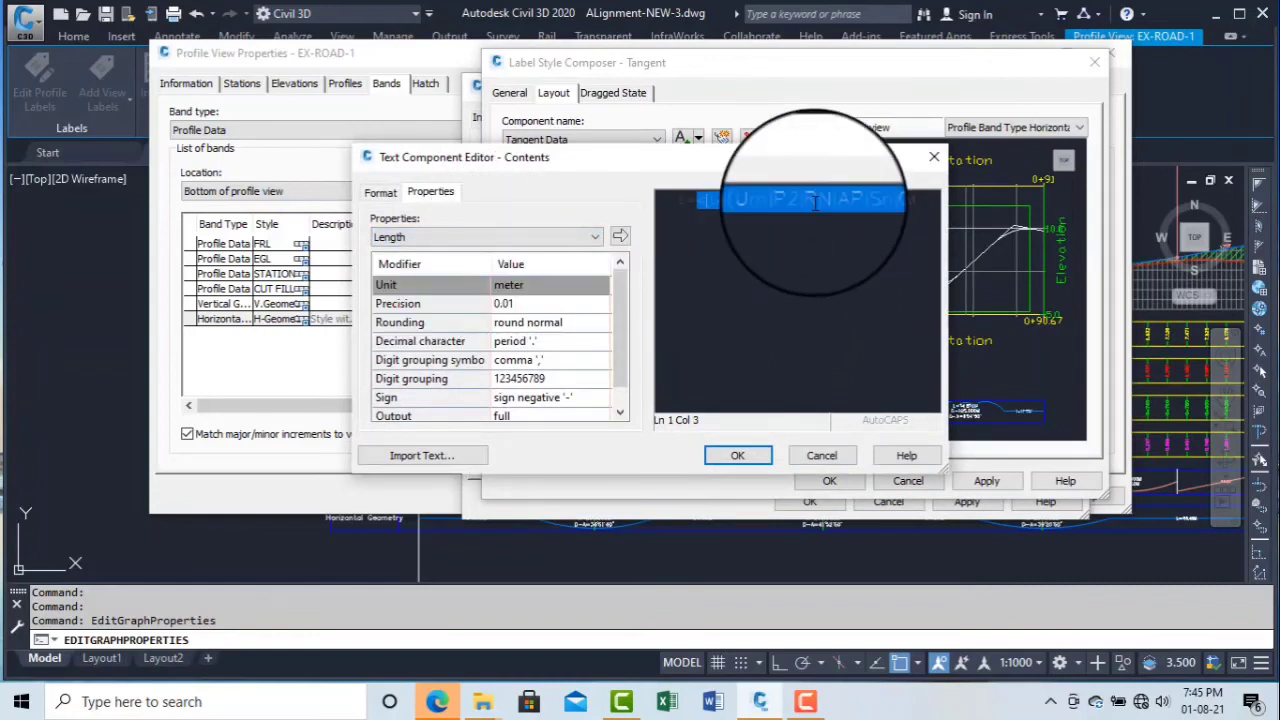
{"action": "left_click", "coordinate": [934, 157]}
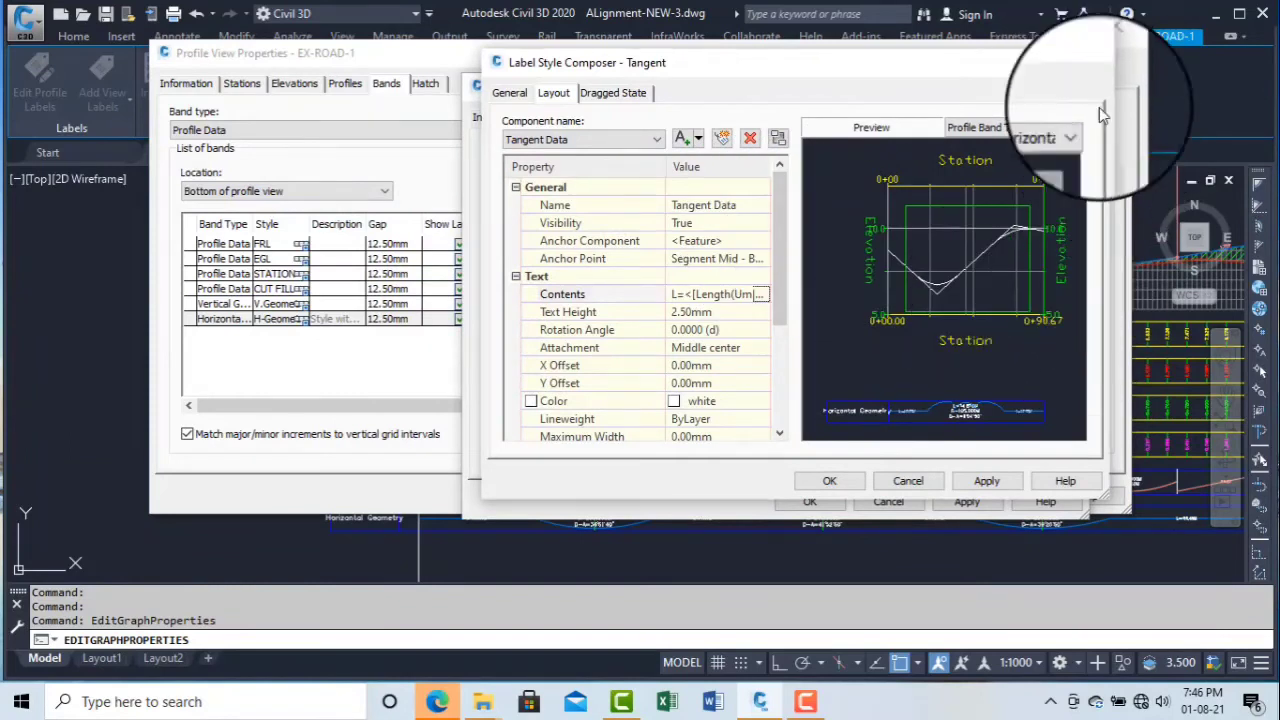
{"action": "left_click", "coordinate": [1088, 63]}
- Review the Curve label's Curve Data contents and available properties, then accept the contents and the label style
{"action": "left_click", "coordinate": [752, 192]}
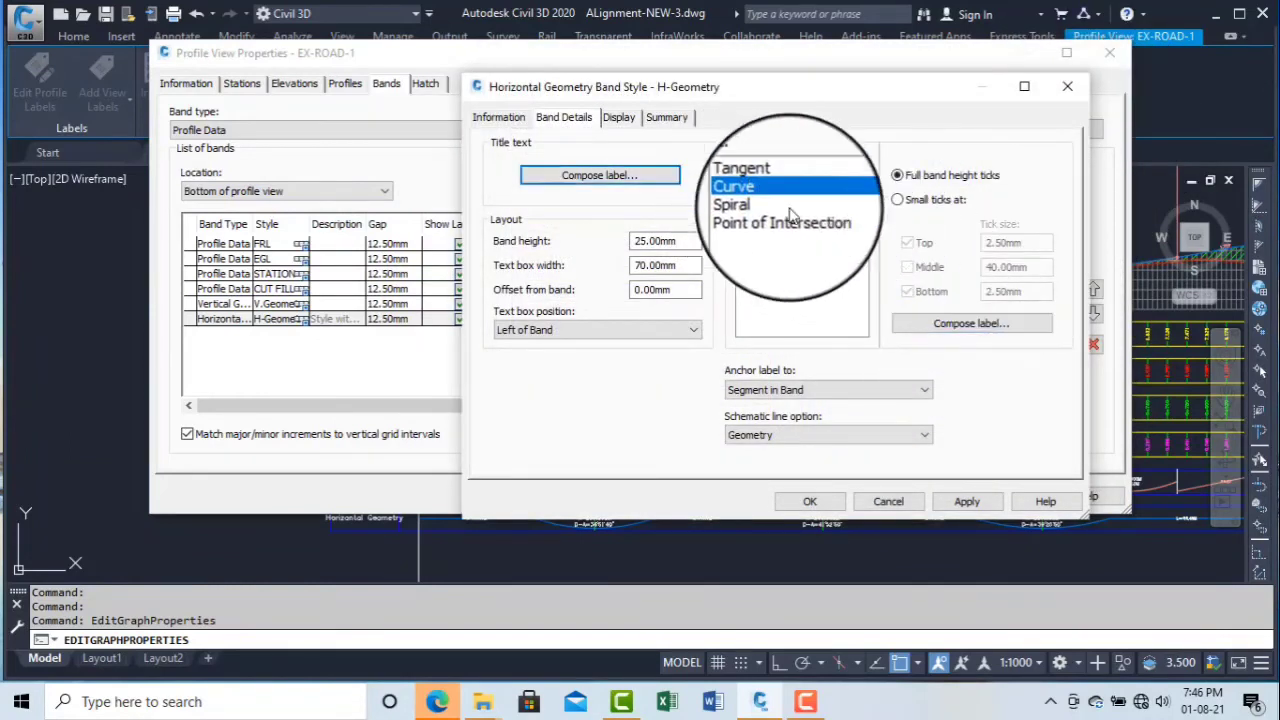
{"action": "left_click", "coordinate": [944, 331]}
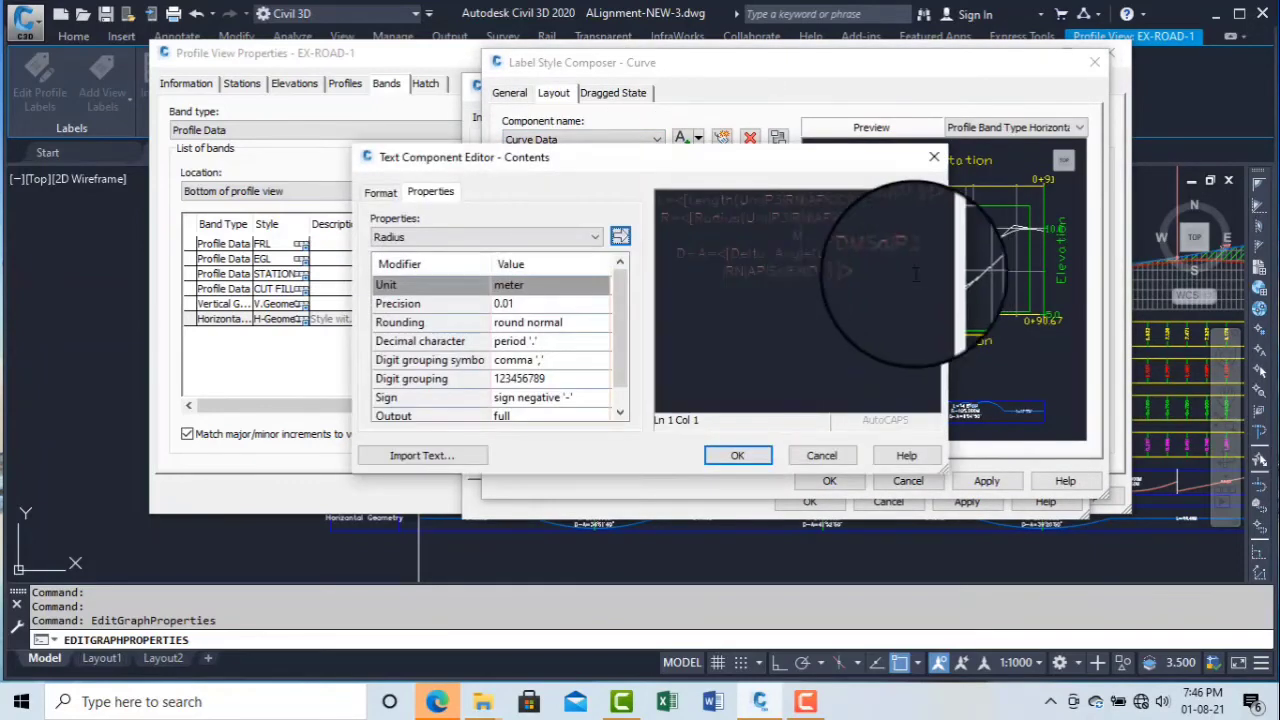
{"action": "left_click", "coordinate": [487, 246]}
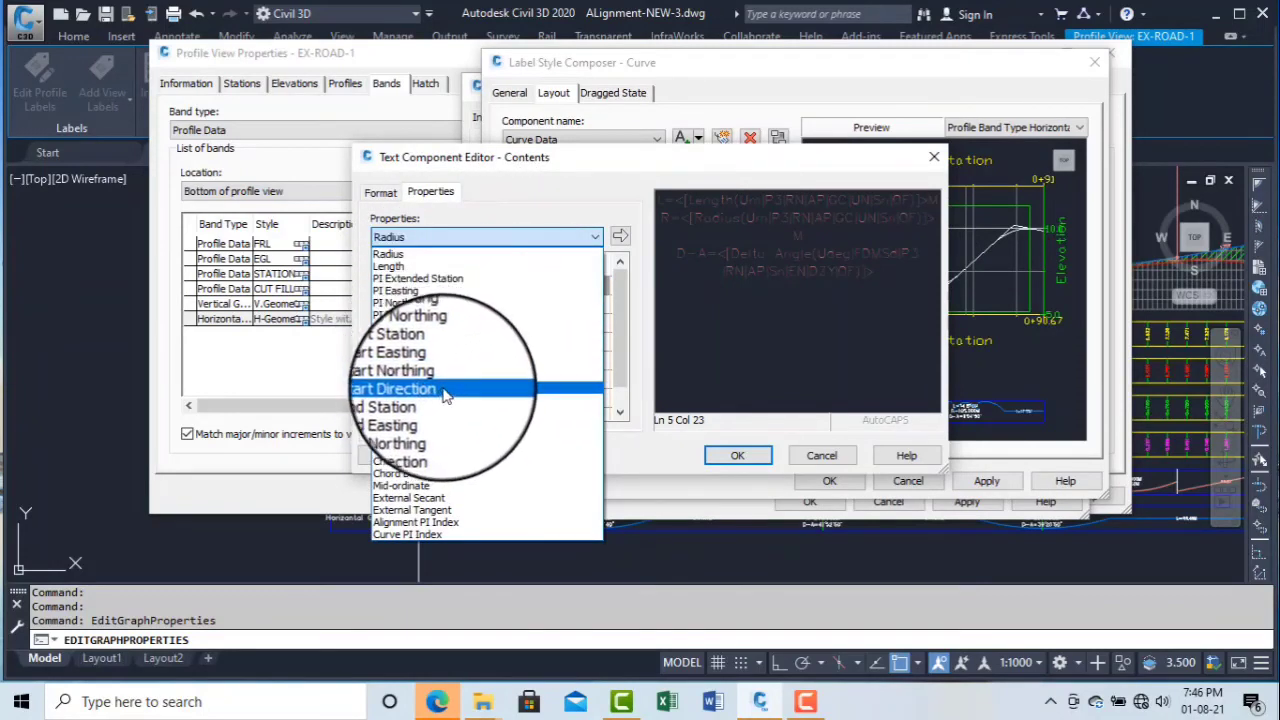
{"action": "left_click", "coordinate": [557, 200]}
{"action": "left_click", "coordinate": [487, 232]}
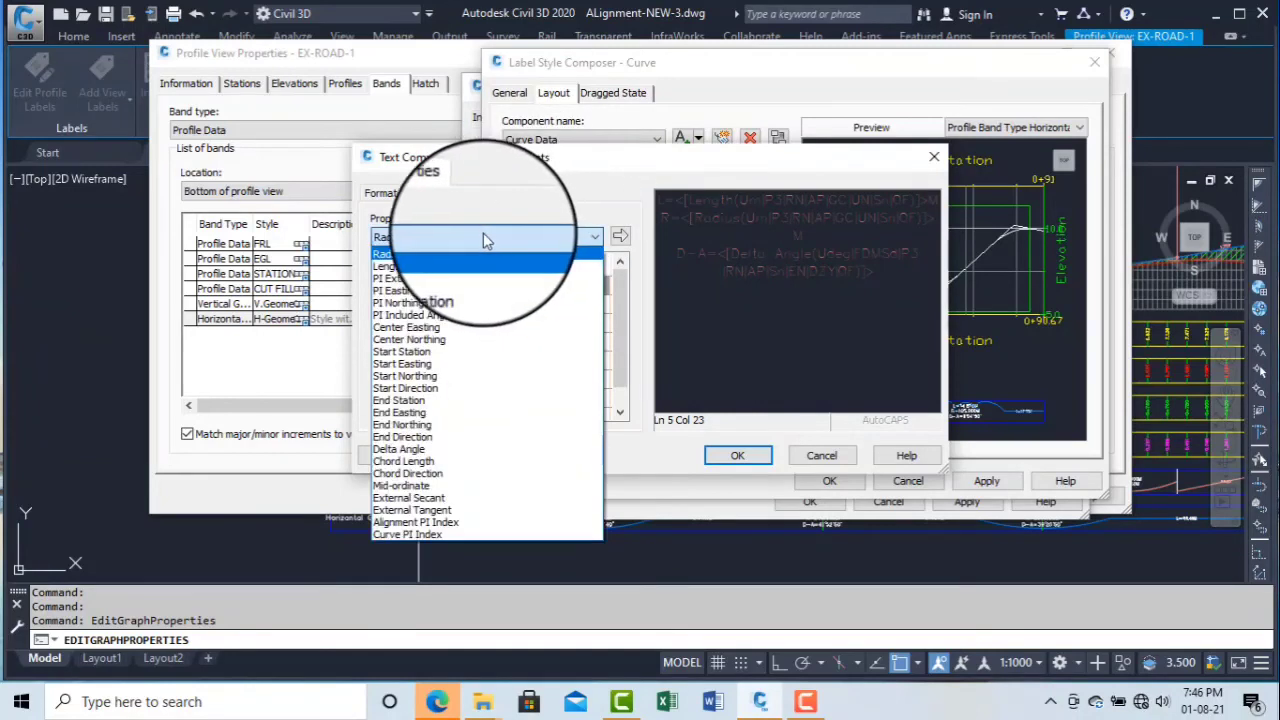
{"action": "left_click", "coordinate": [554, 189]}
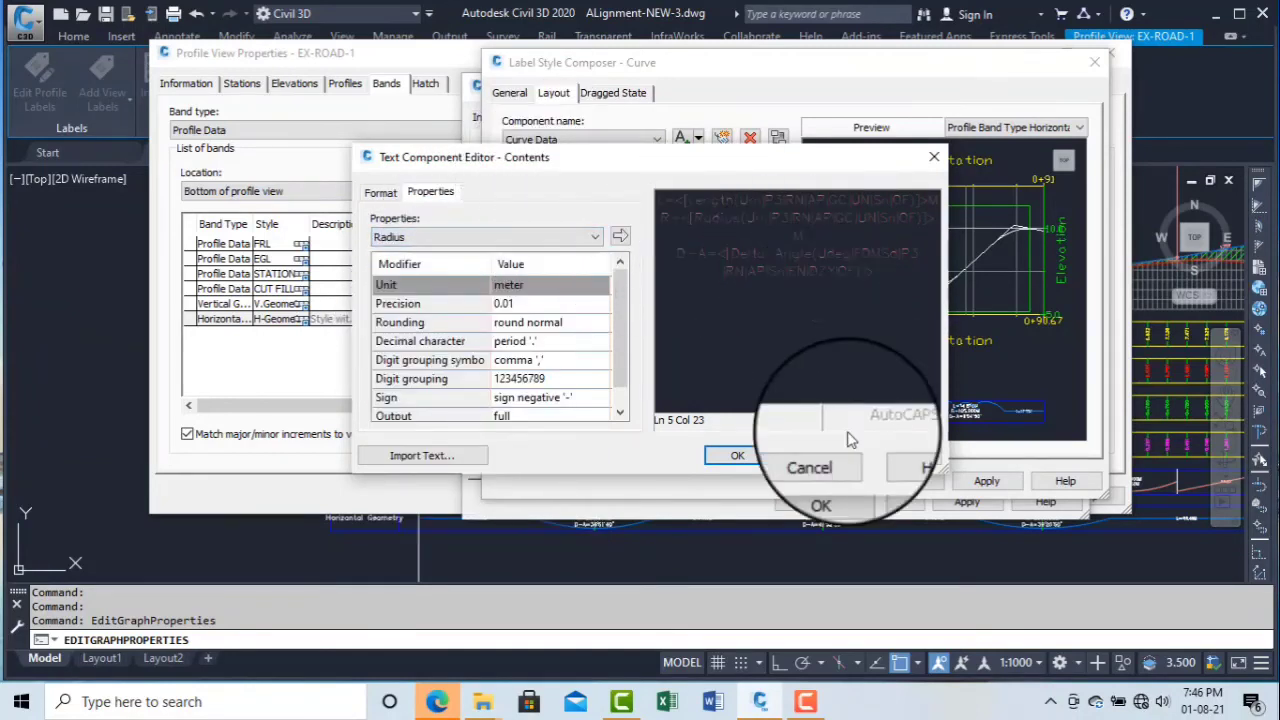
{"action": "left_click", "coordinate": [737, 457]}
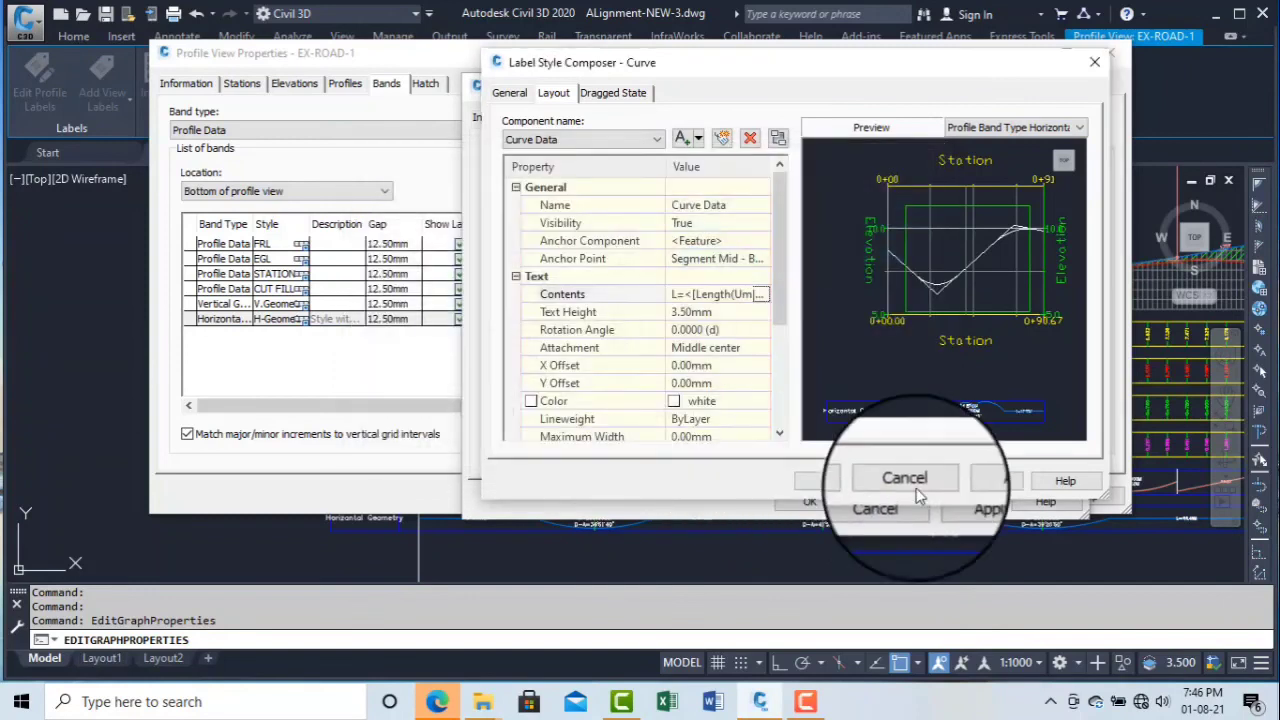
{"action": "left_click", "coordinate": [830, 481]}
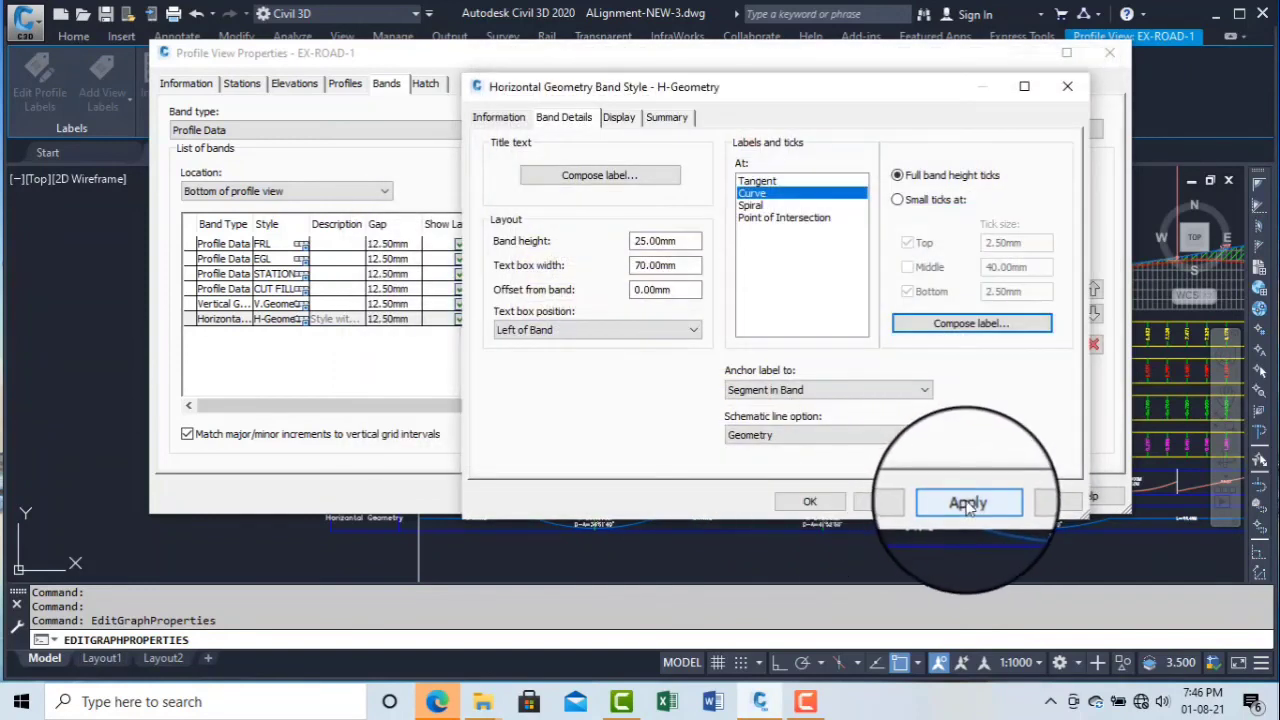
- Accept the H-Geometry band style and its selection for the band, then accept the profile view properties
{"action": "left_click", "coordinate": [810, 501]}
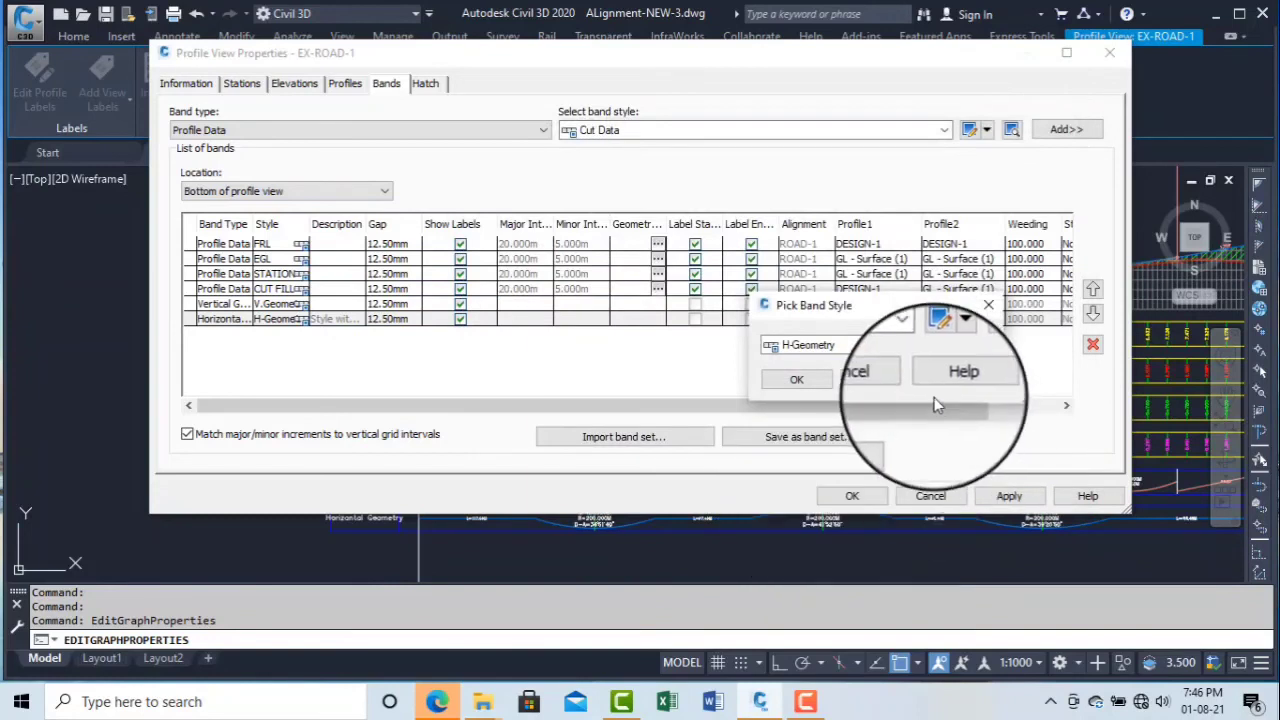
{"action": "left_click", "coordinate": [796, 379]}
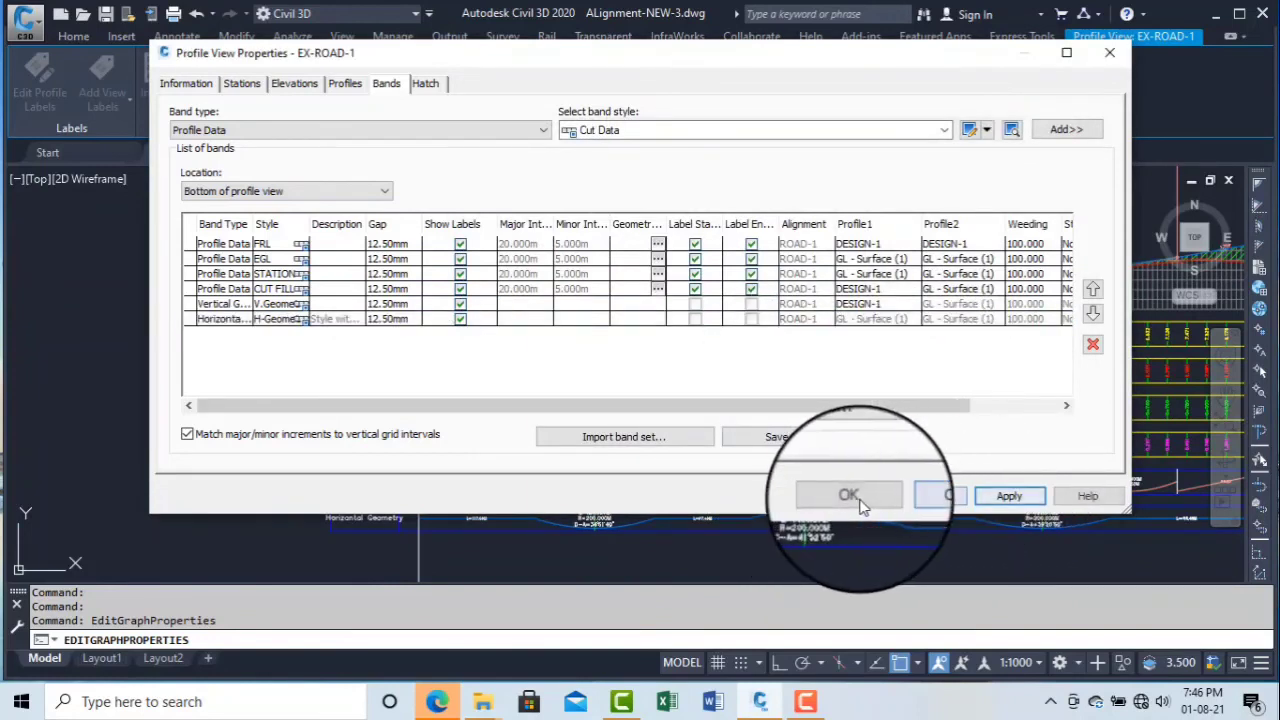
{"action": "left_click", "coordinate": [849, 497]}
- Examine the tangent and curve labels along the horizontal geometry band and the complete set of profile view bands
{"action": "scroll", "coordinate": [560, 530], "scroll_direction": "up", "scroll_amount": 4}
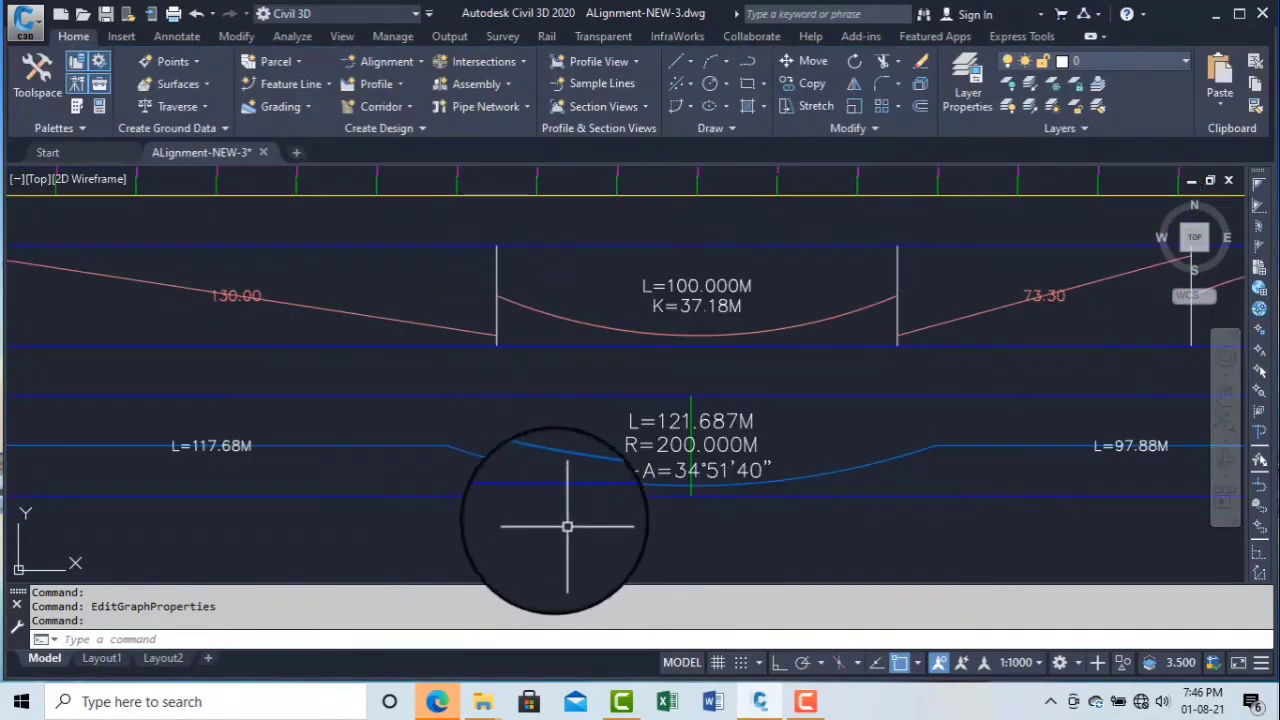
{"action": "scroll", "coordinate": [457, 457], "scroll_direction": "down", "scroll_amount": 4}
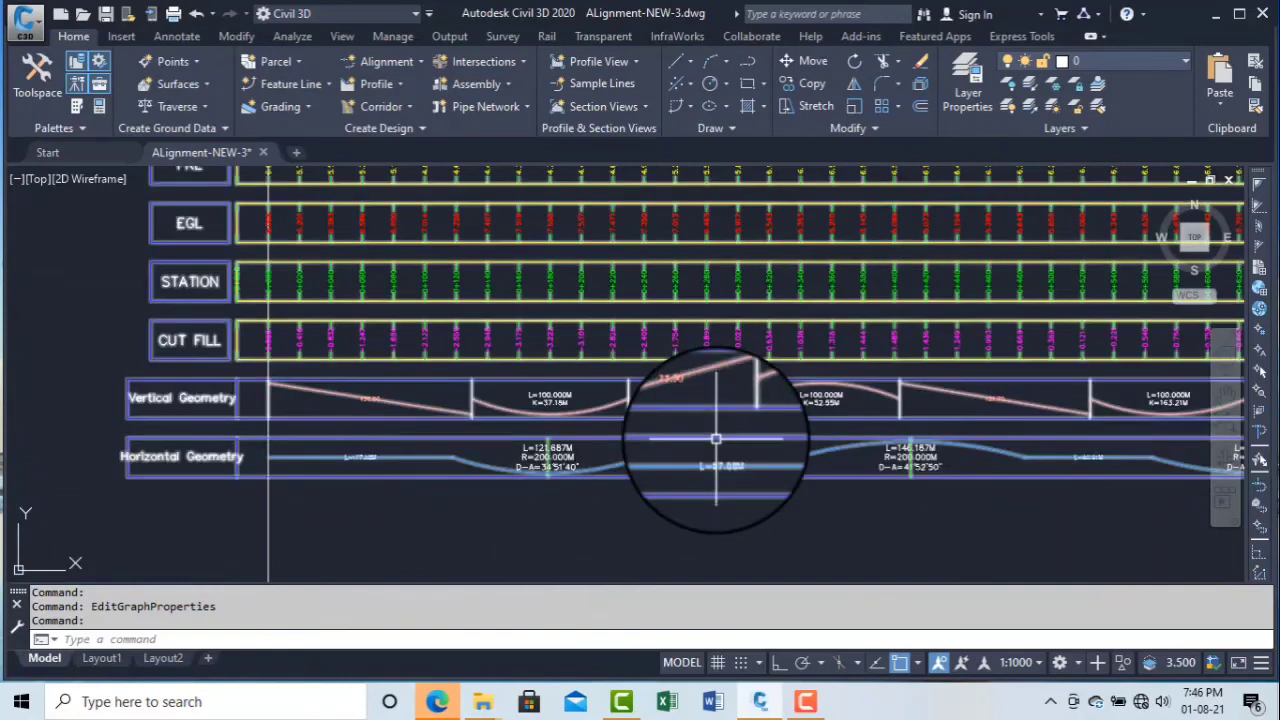
{"action": "scroll", "coordinate": [857, 430], "scroll_direction": "down", "scroll_amount": 3}
{"action": "mouse_move", "coordinate": [888, 443]}
{"action": "middle_mouse_down"}
{"action": "mouse_move", "coordinate": [763, 408]}
{"action": "mouse_move", "coordinate": [594, 408]}
{"action": "mouse_move", "coordinate": [714, 444]}
{"action": "mouse_move", "coordinate": [580, 457]}
{"action": "middle_mouse_up"}
{"action": "scroll", "coordinate": [675, 404], "scroll_direction": "down", "scroll_amount": 4}
{"action": "scroll", "coordinate": [543, 406], "scroll_direction": "up", "scroll_amount": 4}
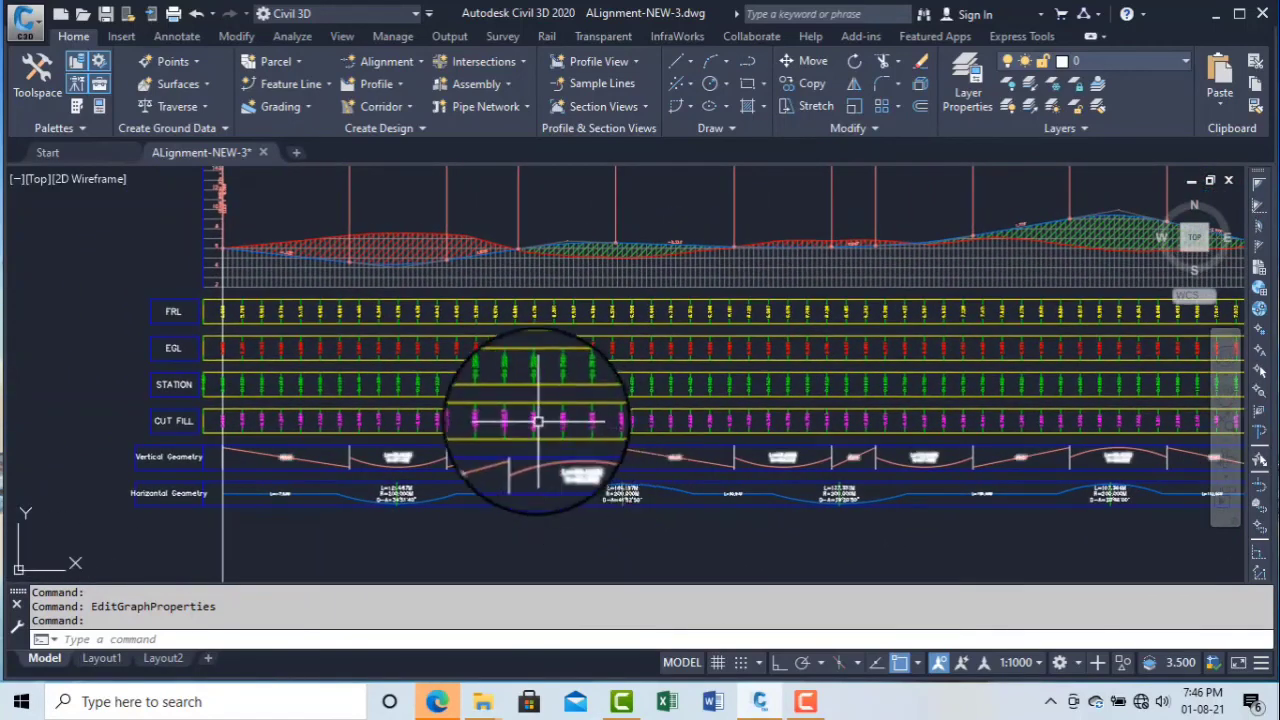
{"action": "scroll", "coordinate": [538, 421], "scroll_direction": "down", "scroll_amount": 3}
{"action": "left_click", "coordinate": [808, 706]}
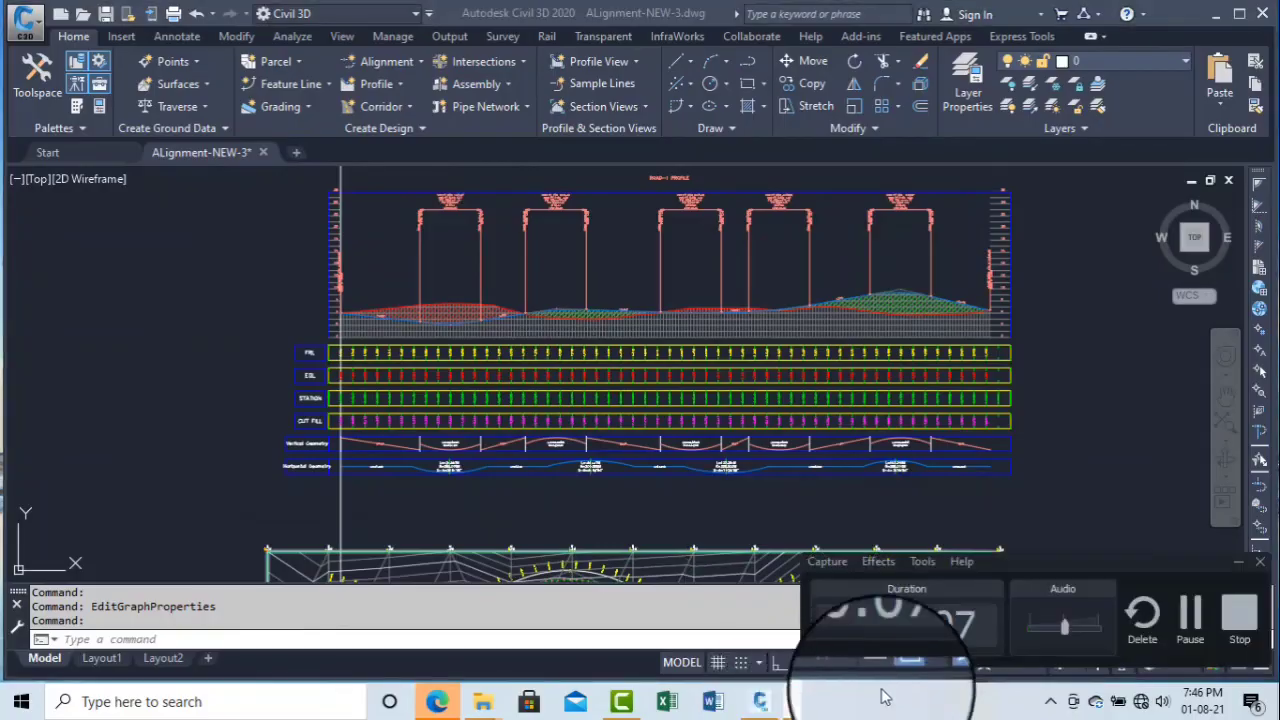